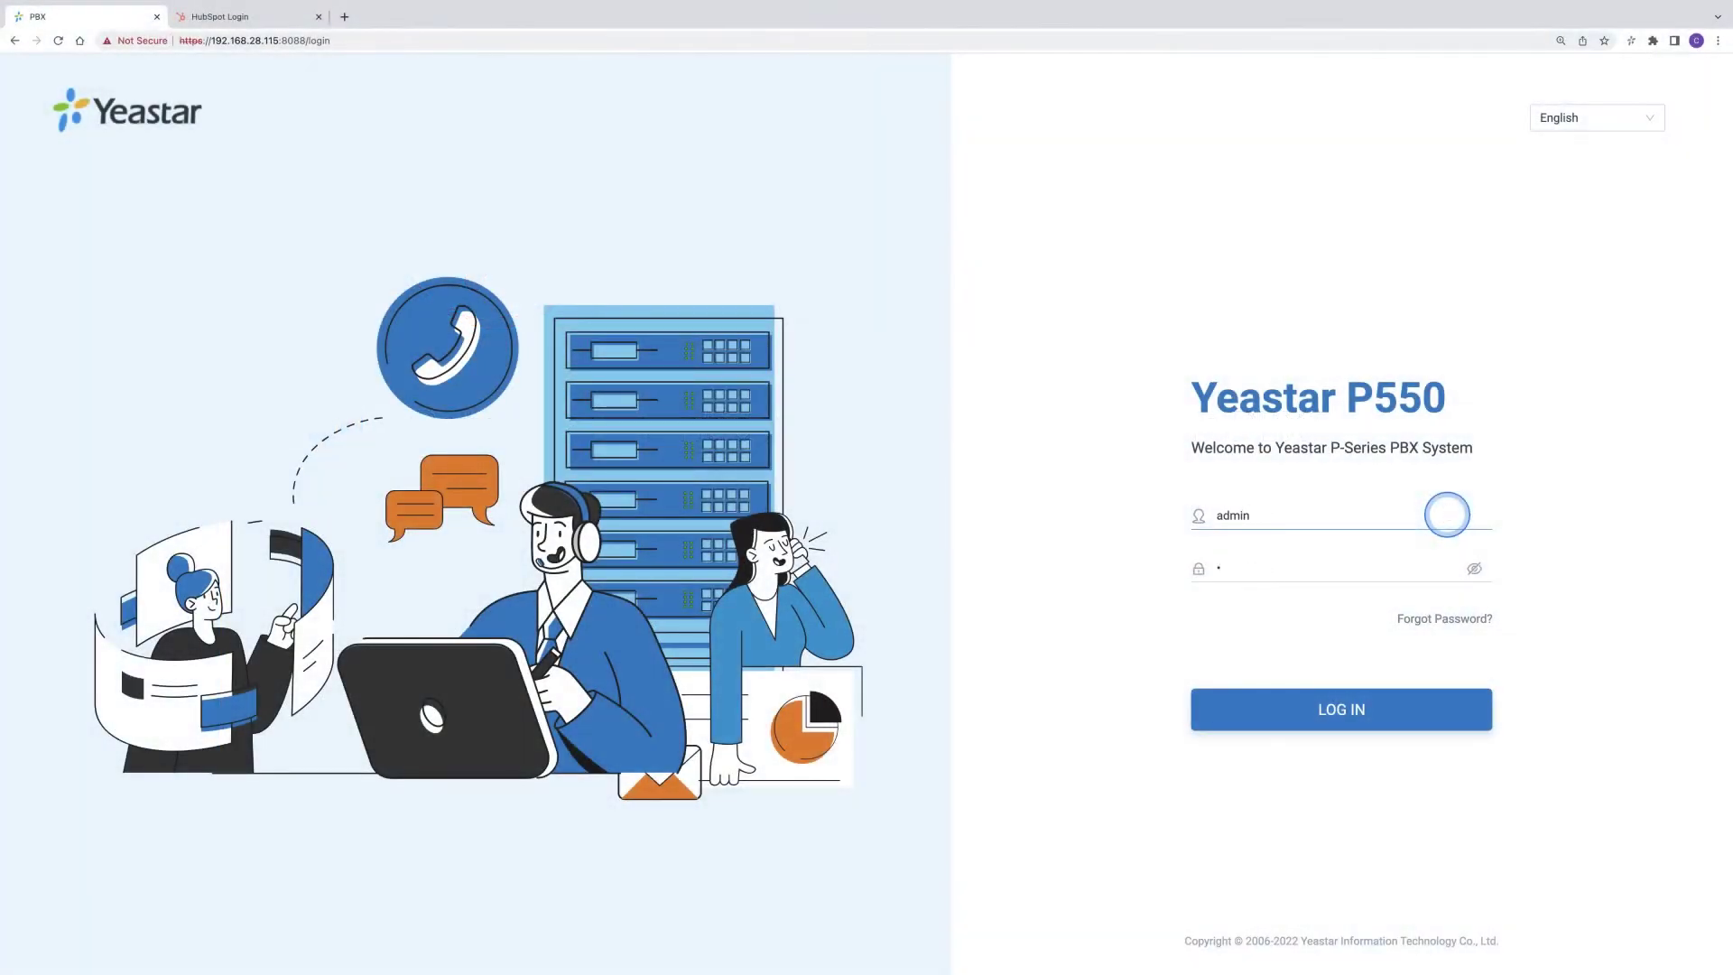
Step: Log in to the PBX and reach the HubSpot card under Integrations > CRM
{"action": "left_click", "coordinate": [1341, 707]}
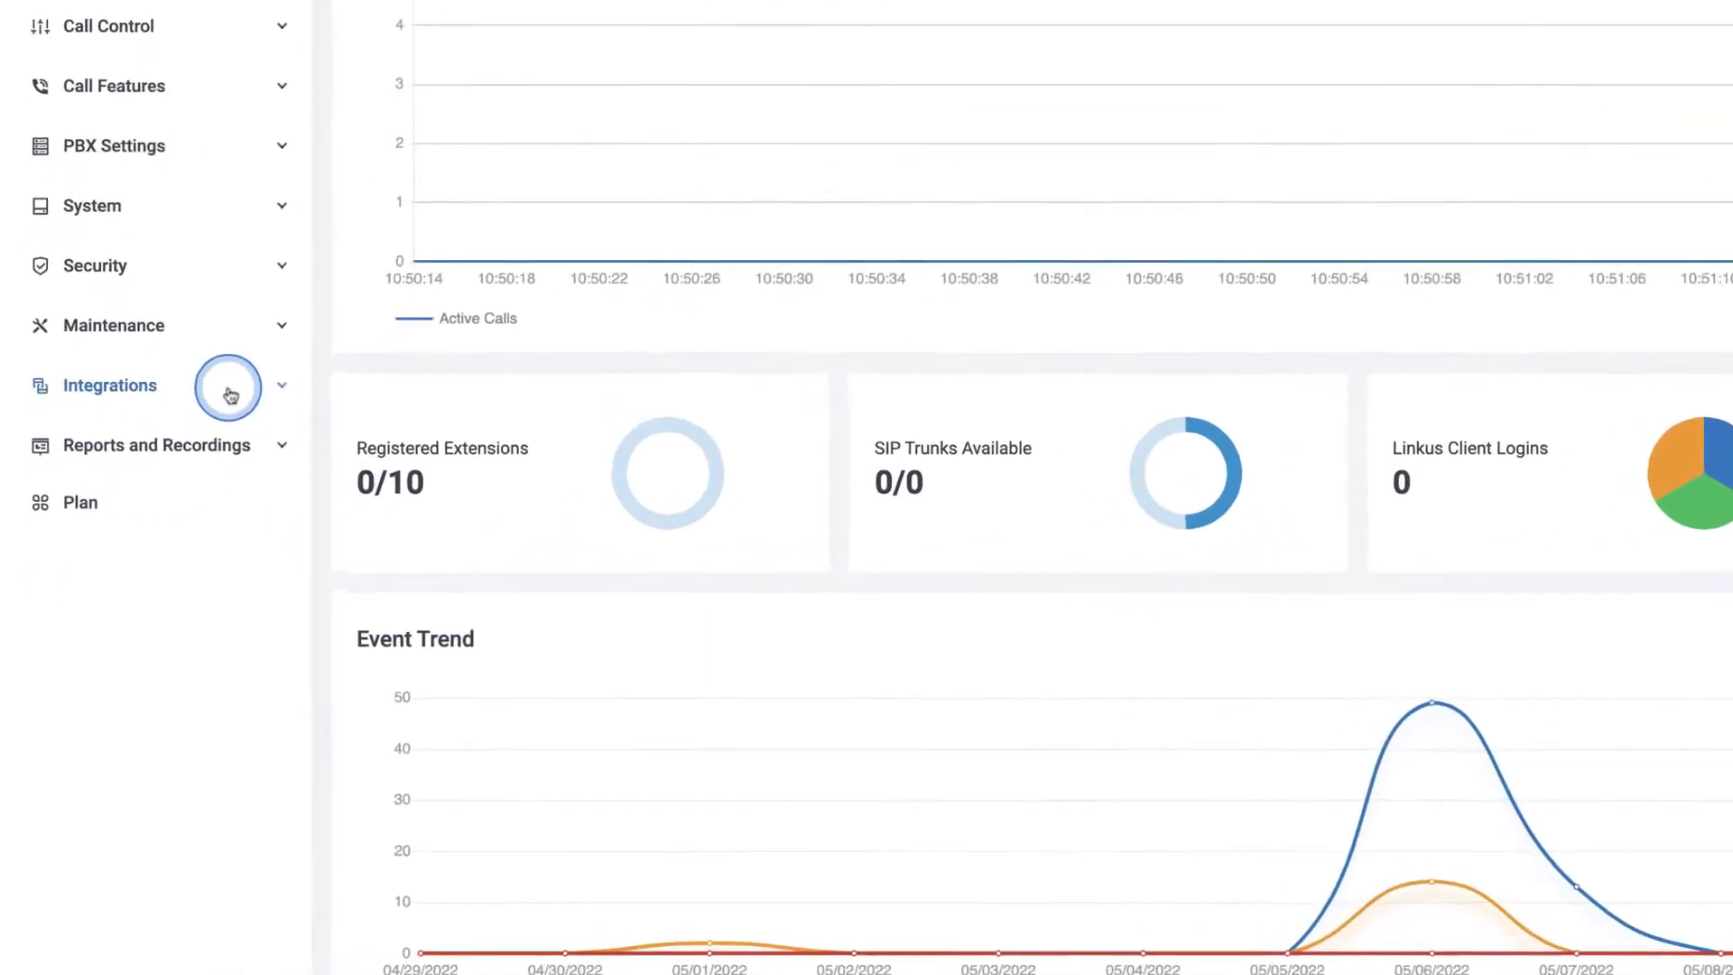
{"action": "left_click", "coordinate": [136, 530]}
{"action": "left_click", "coordinate": [317, 296]}
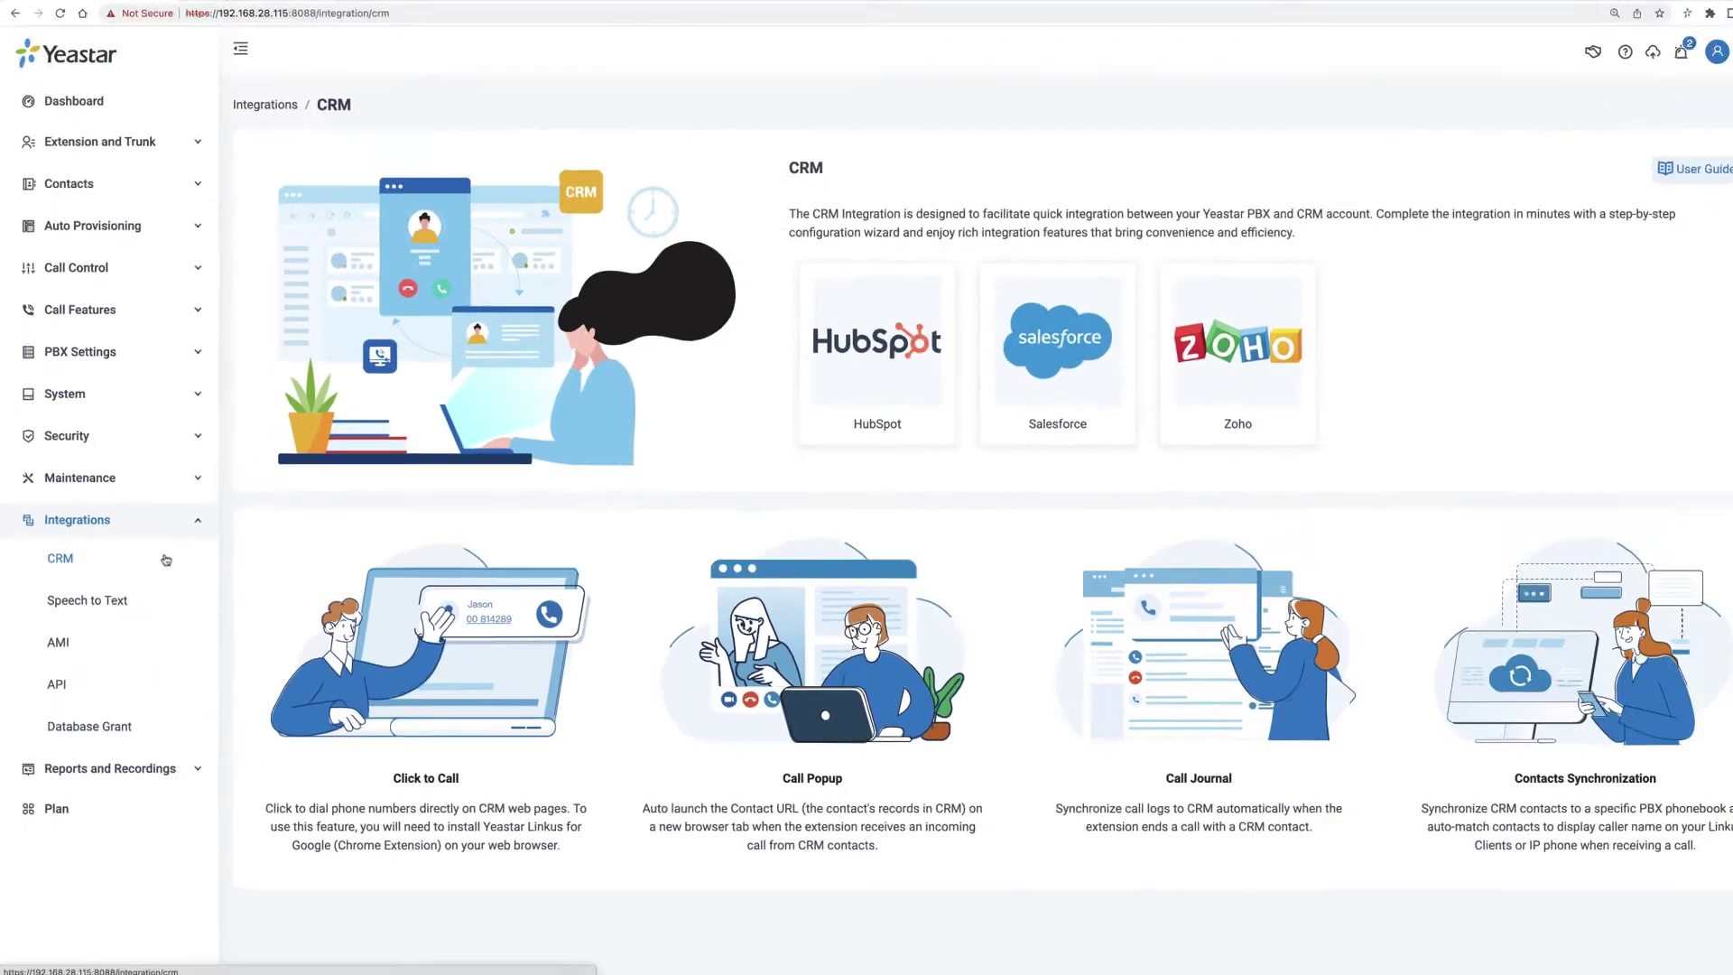
{"action": "left_click", "coordinate": [889, 415]}
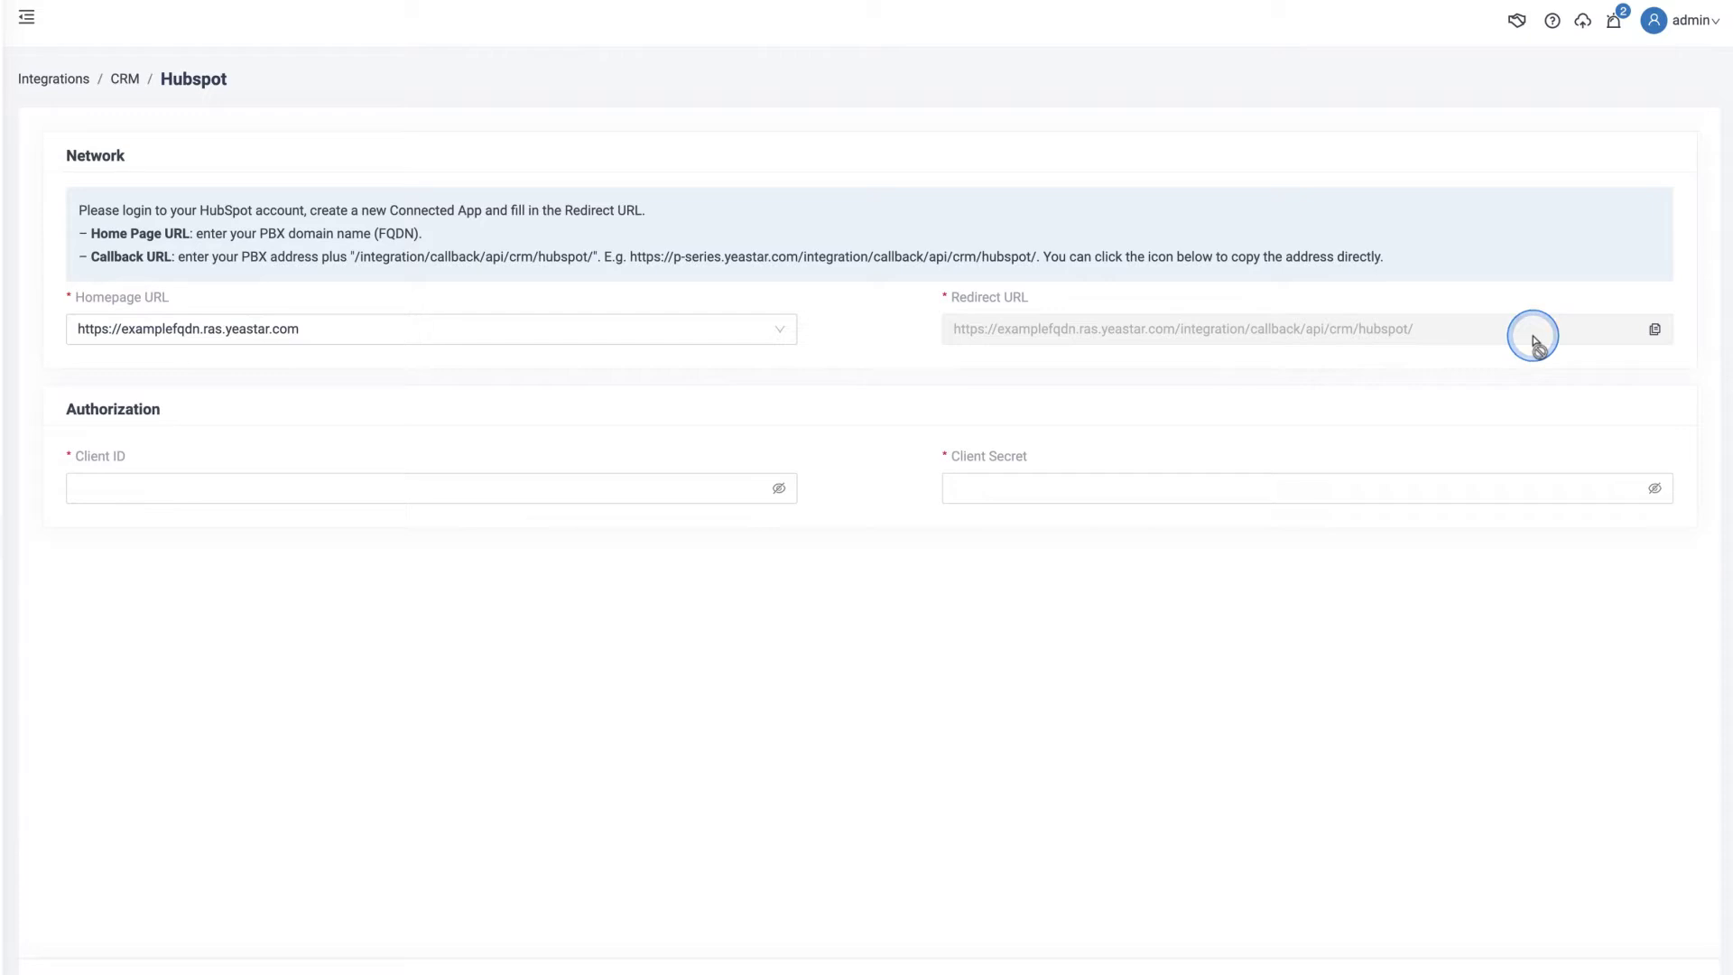
Step: Copy the HubSpot redirect URL and go to the HubSpot developer account
{"action": "left_click", "coordinate": [1657, 332]}
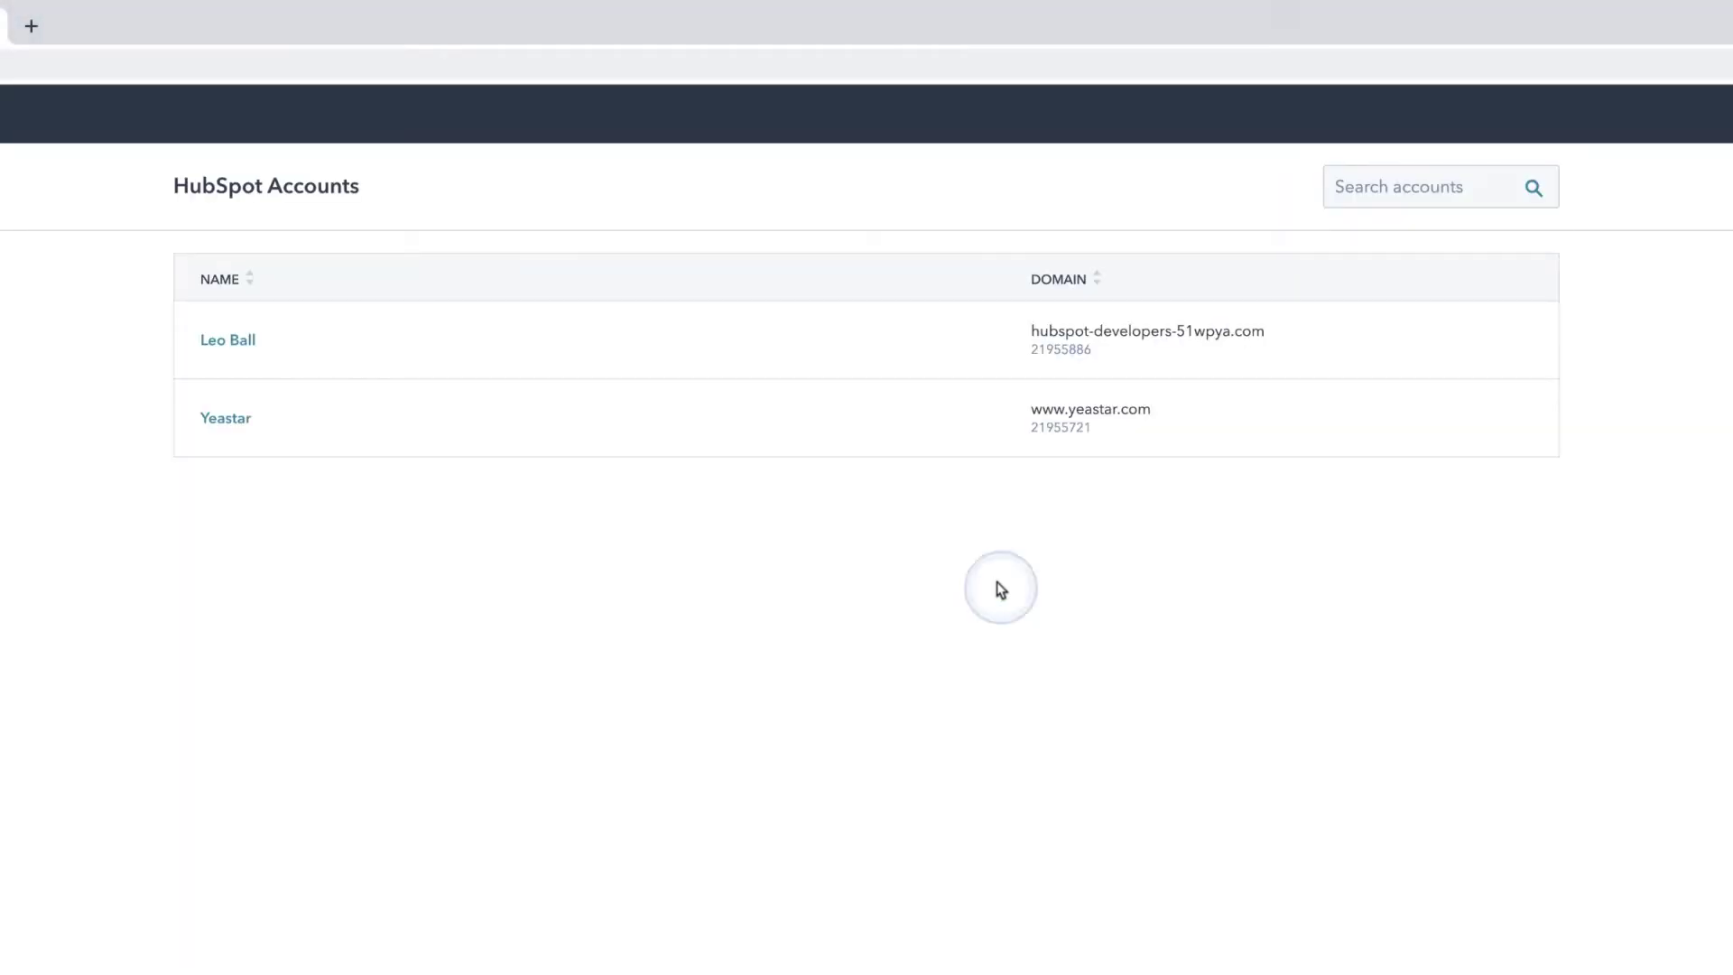
{"action": "left_click", "coordinate": [934, 372]}
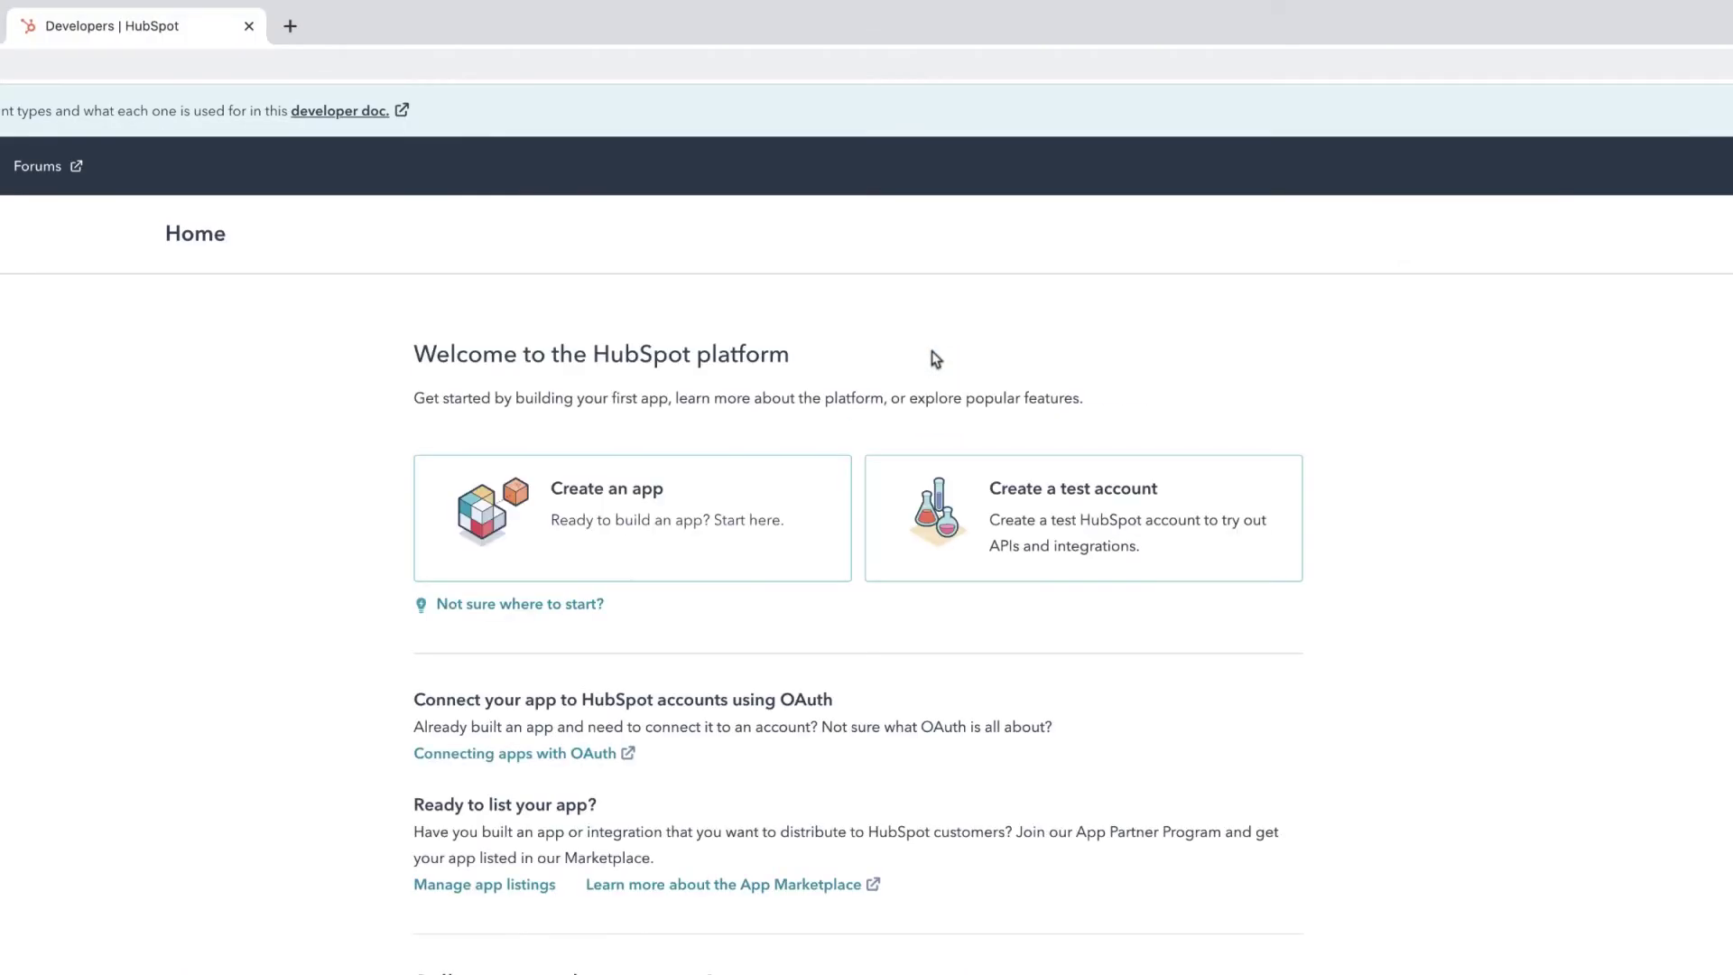
Step: Create a new app named Yeastar P-Series PBX with logo.png uploaded as its app logo
{"action": "left_click", "coordinate": [688, 535]}
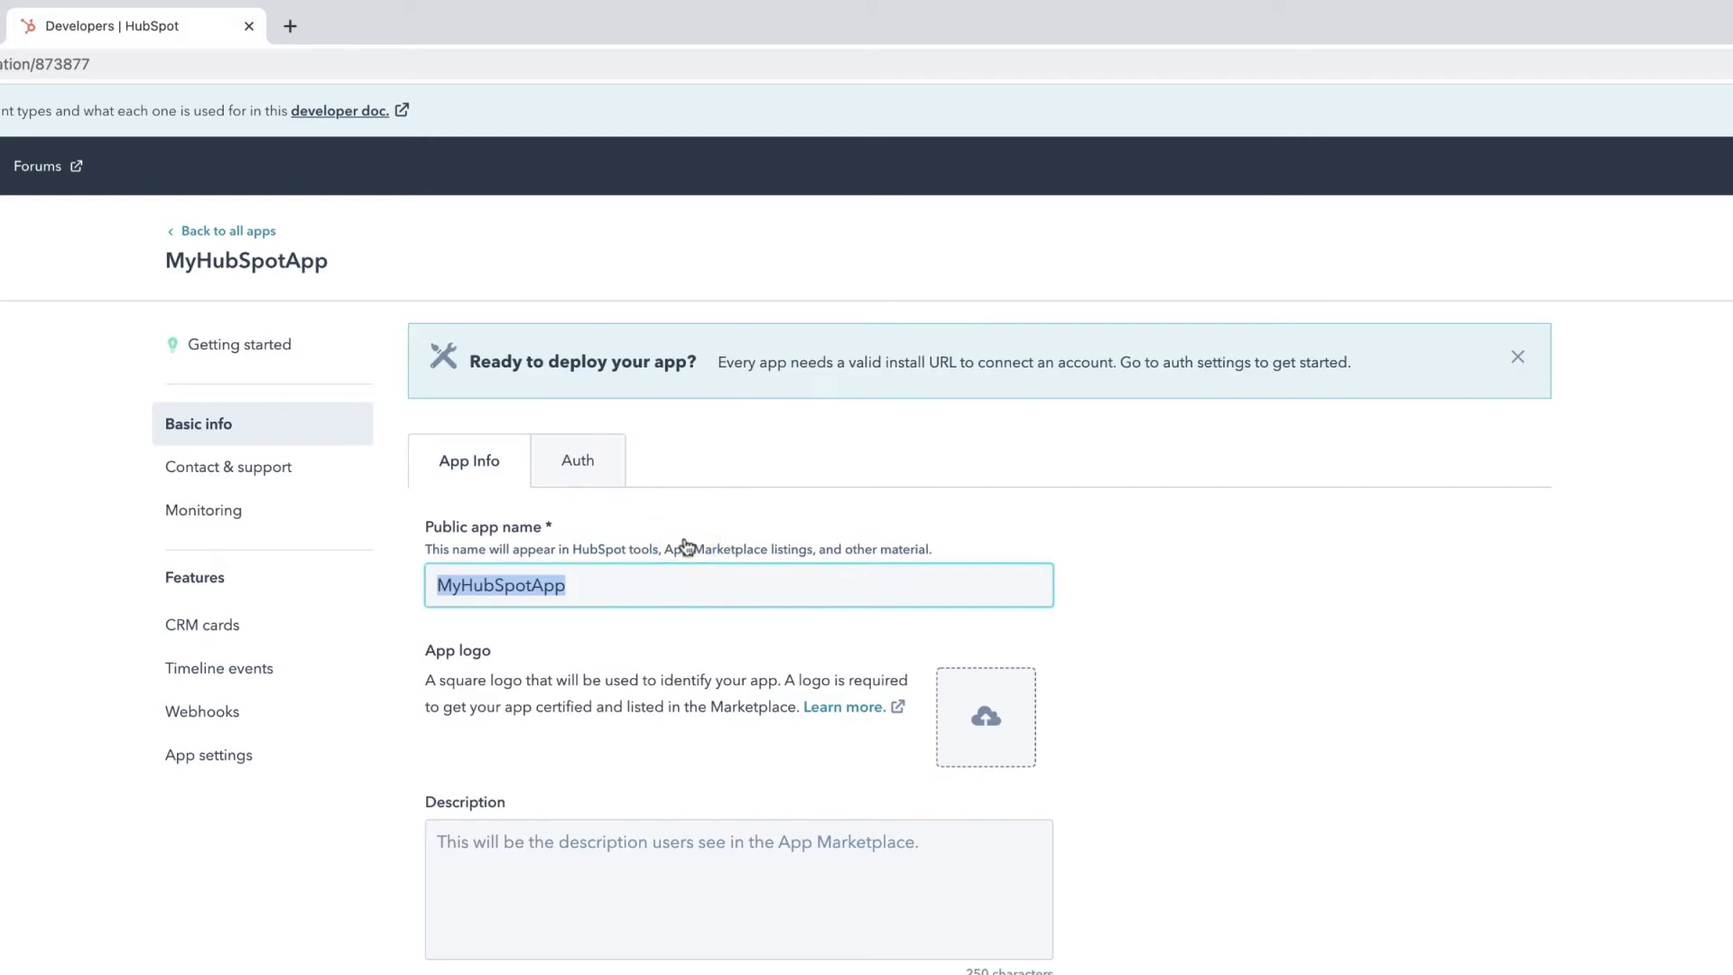
{"action": "type", "text": "Yeastar P-Series PBX"}
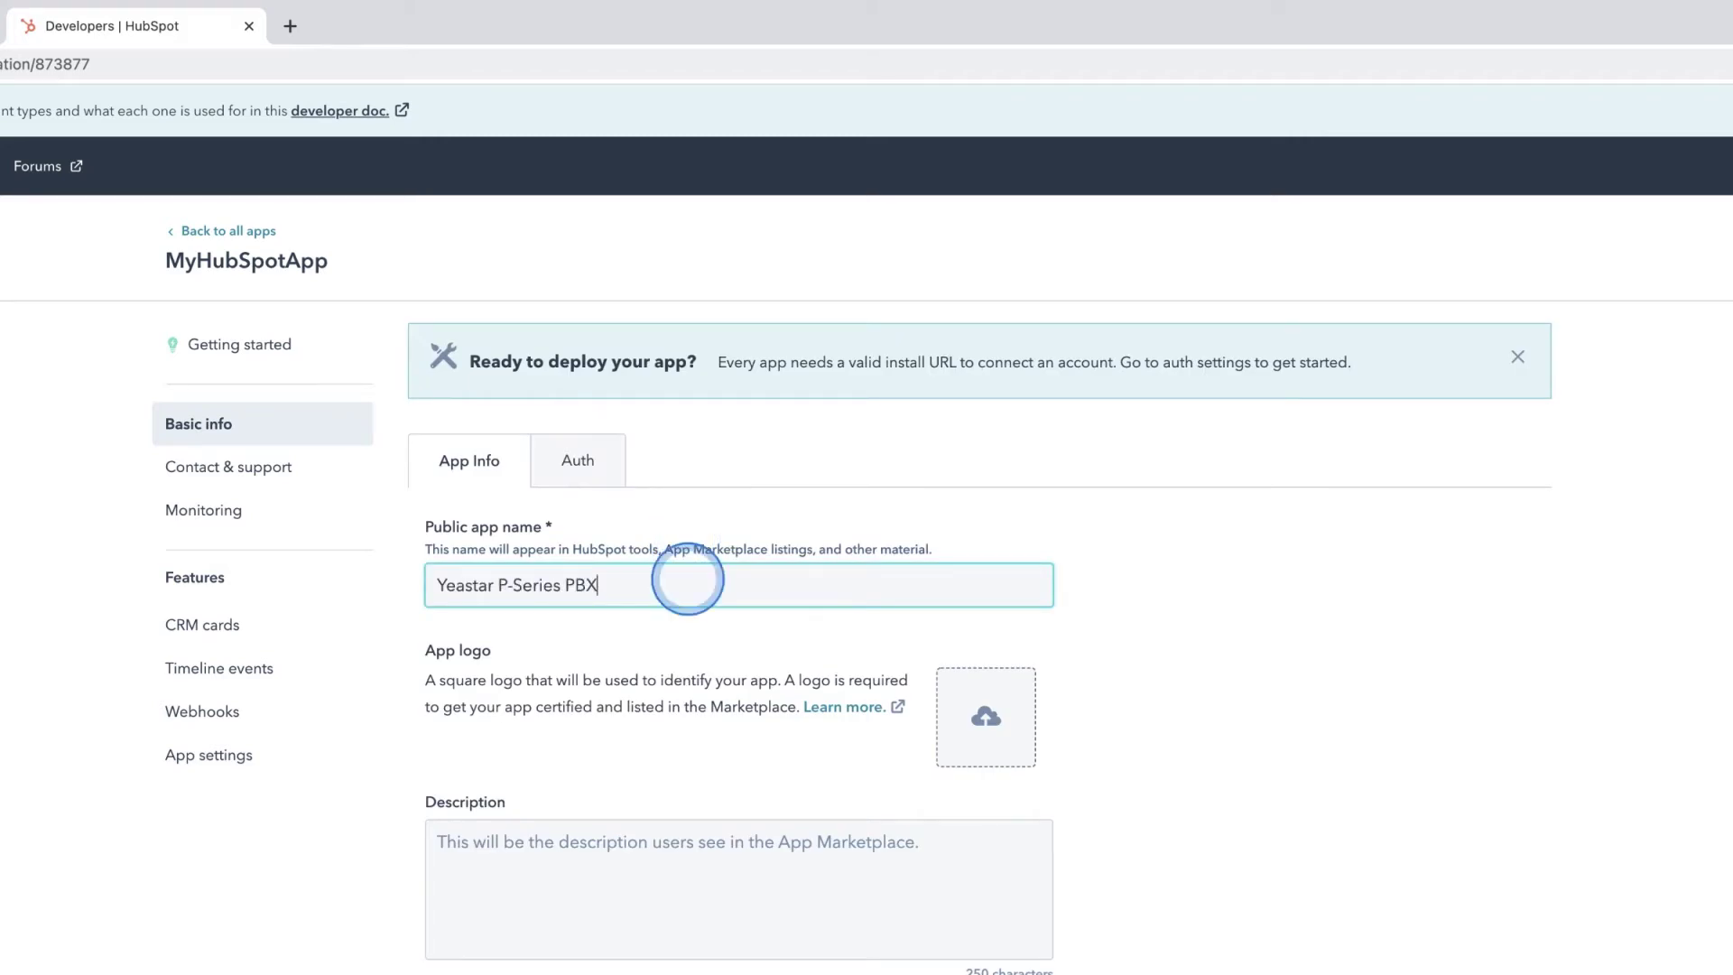
{"action": "scroll", "coordinate": [689, 583], "scroll_direction": "down", "scroll_amount": 2}
{"action": "left_click", "coordinate": [986, 580]}
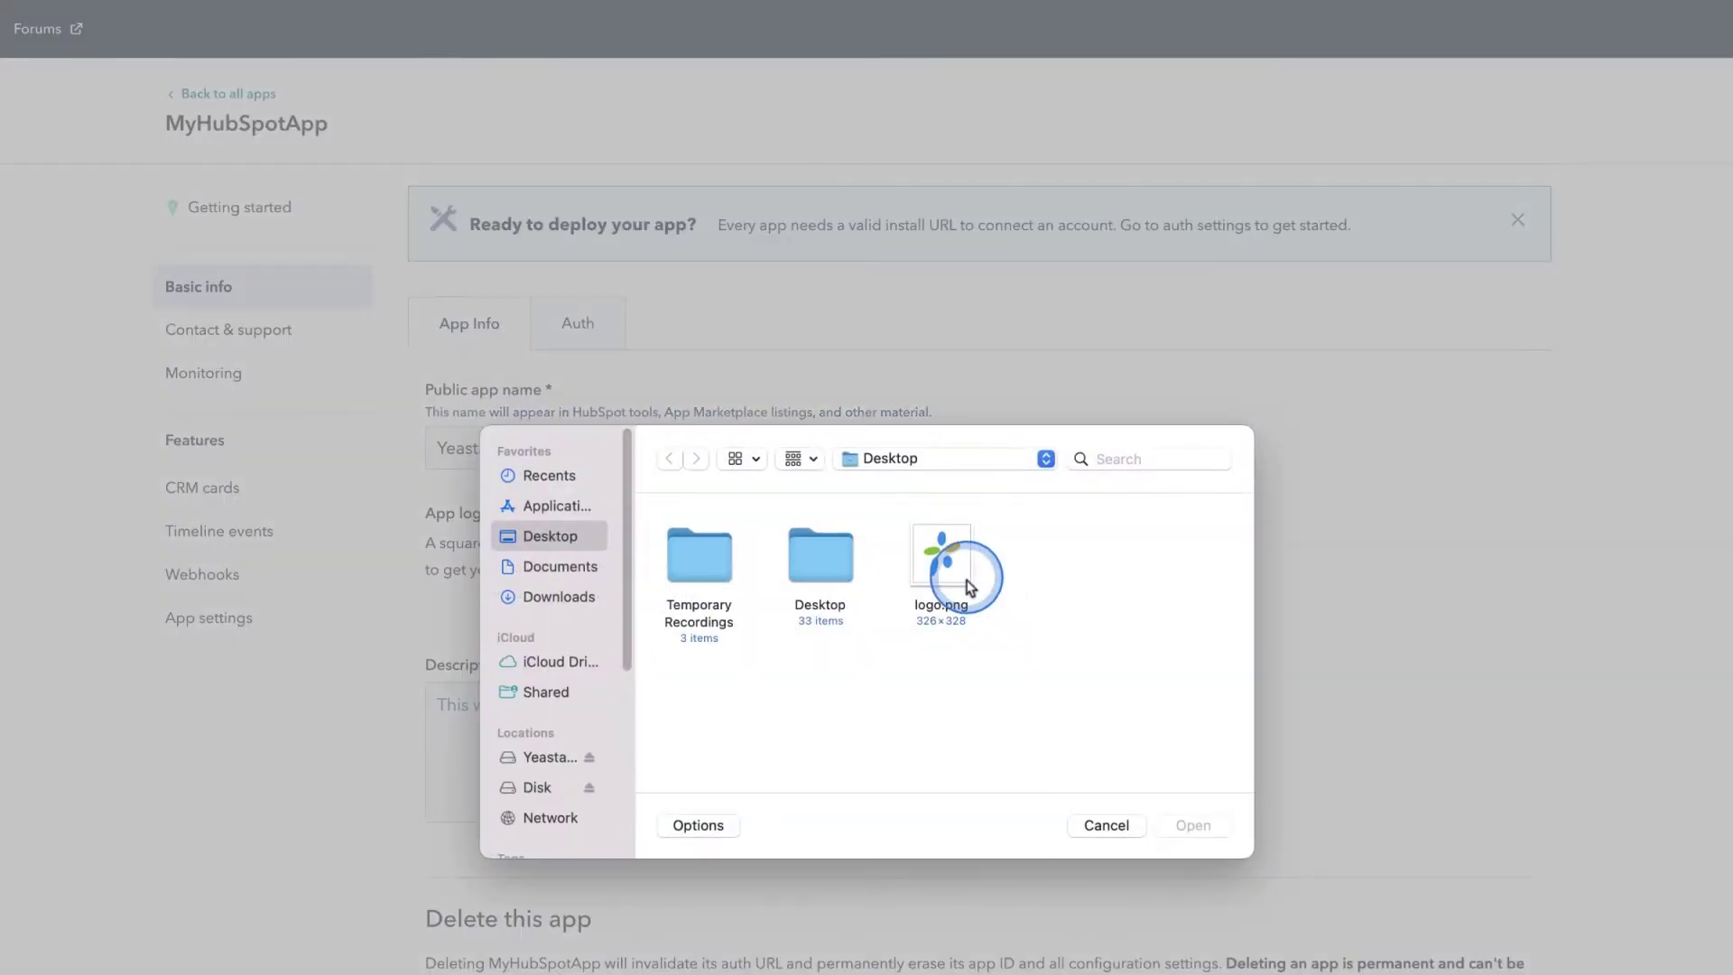
{"action": "left_click", "coordinate": [940, 562]}
{"action": "left_click", "coordinate": [1192, 825]}
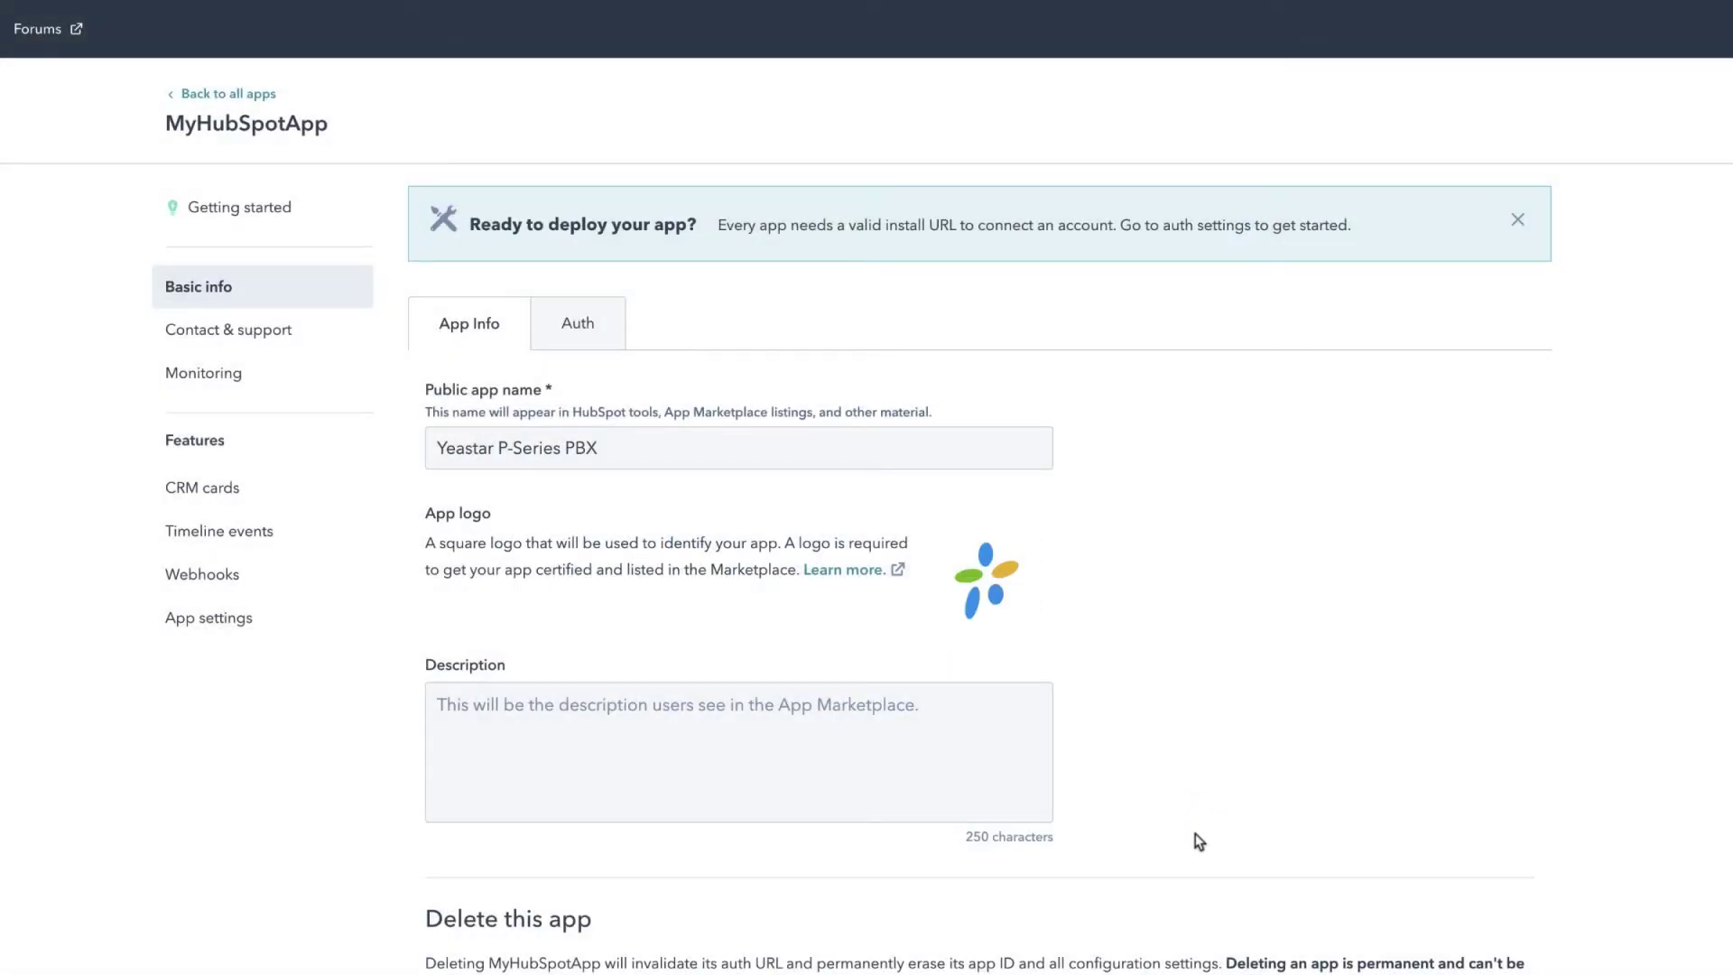
{"action": "left_click", "coordinate": [688, 376]}
Step: Set the app's Redirect URL in Auth settings to the pasted PBX callback address
{"action": "left_click", "coordinate": [622, 346]}
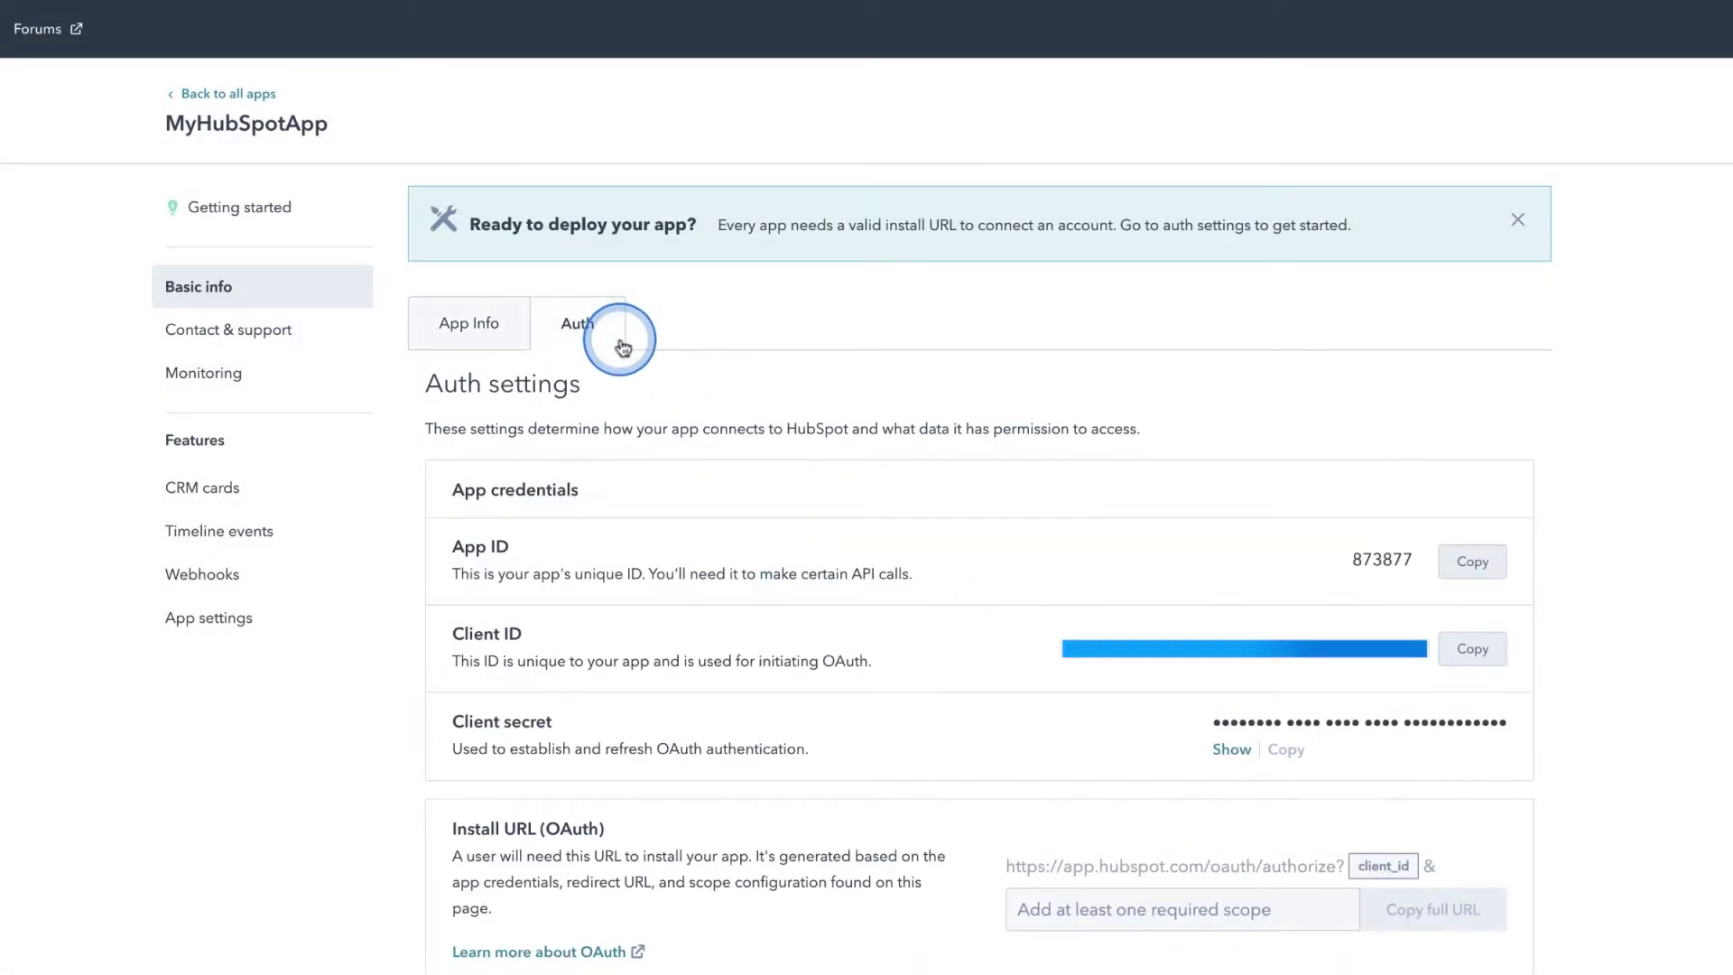
{"action": "scroll", "coordinate": [867, 541], "scroll_direction": "down", "scroll_amount": 3}
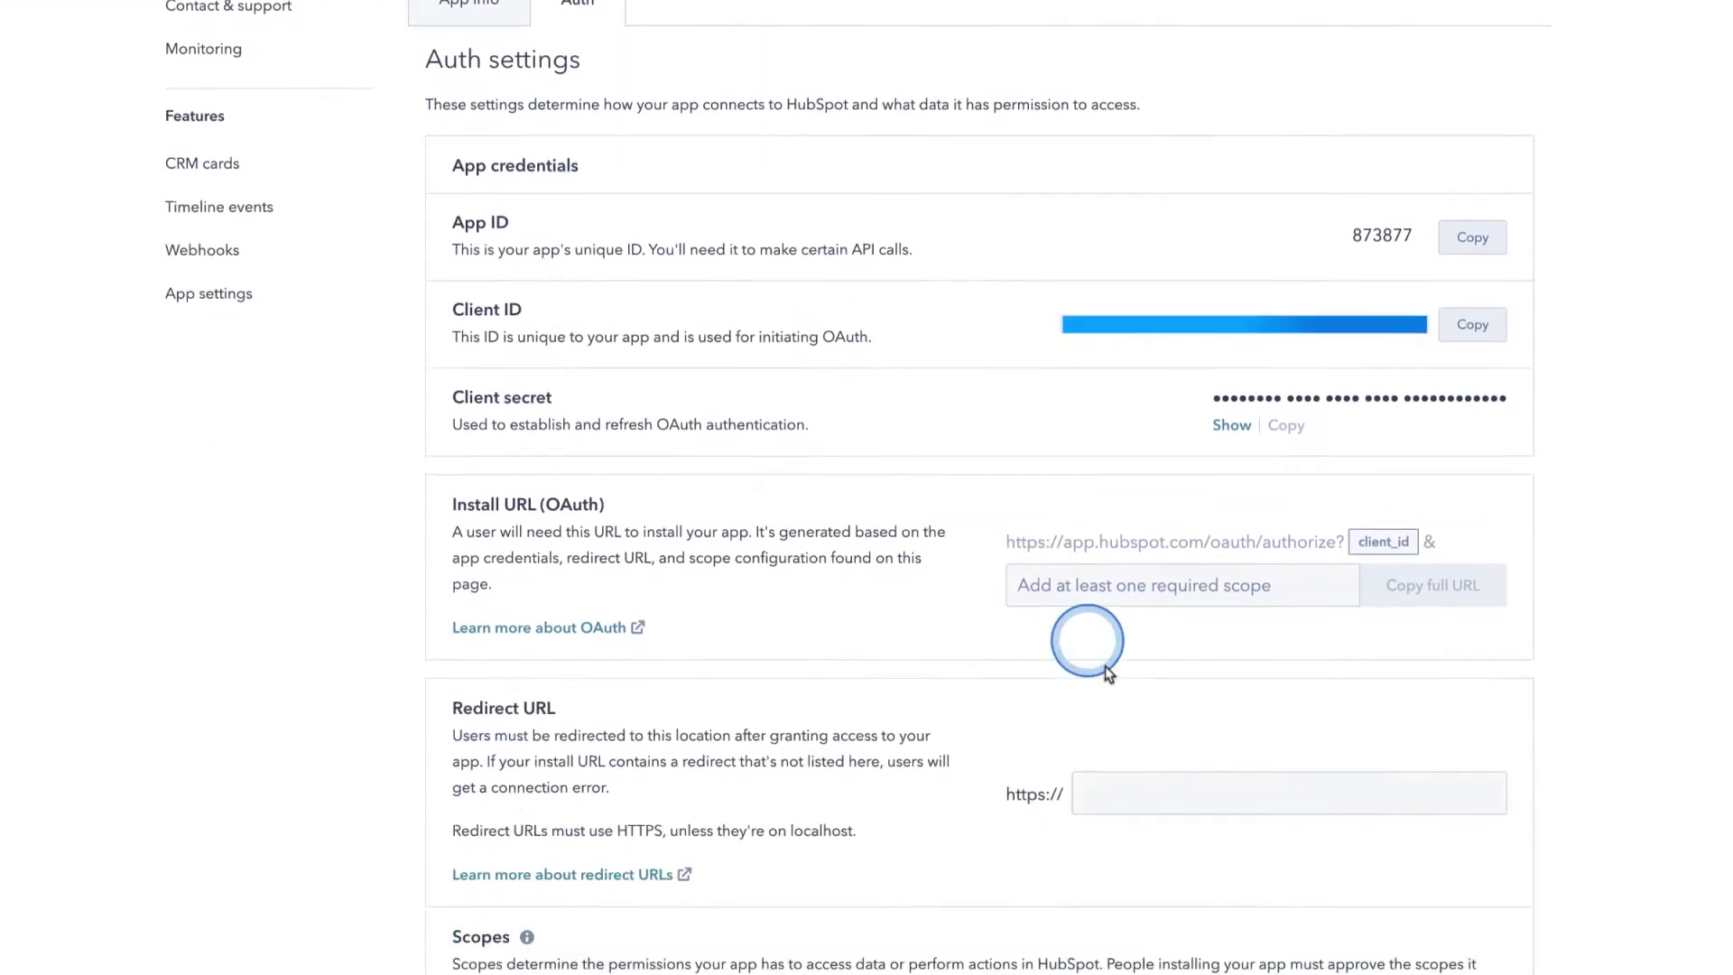
{"action": "left_click", "coordinate": [1239, 669]}
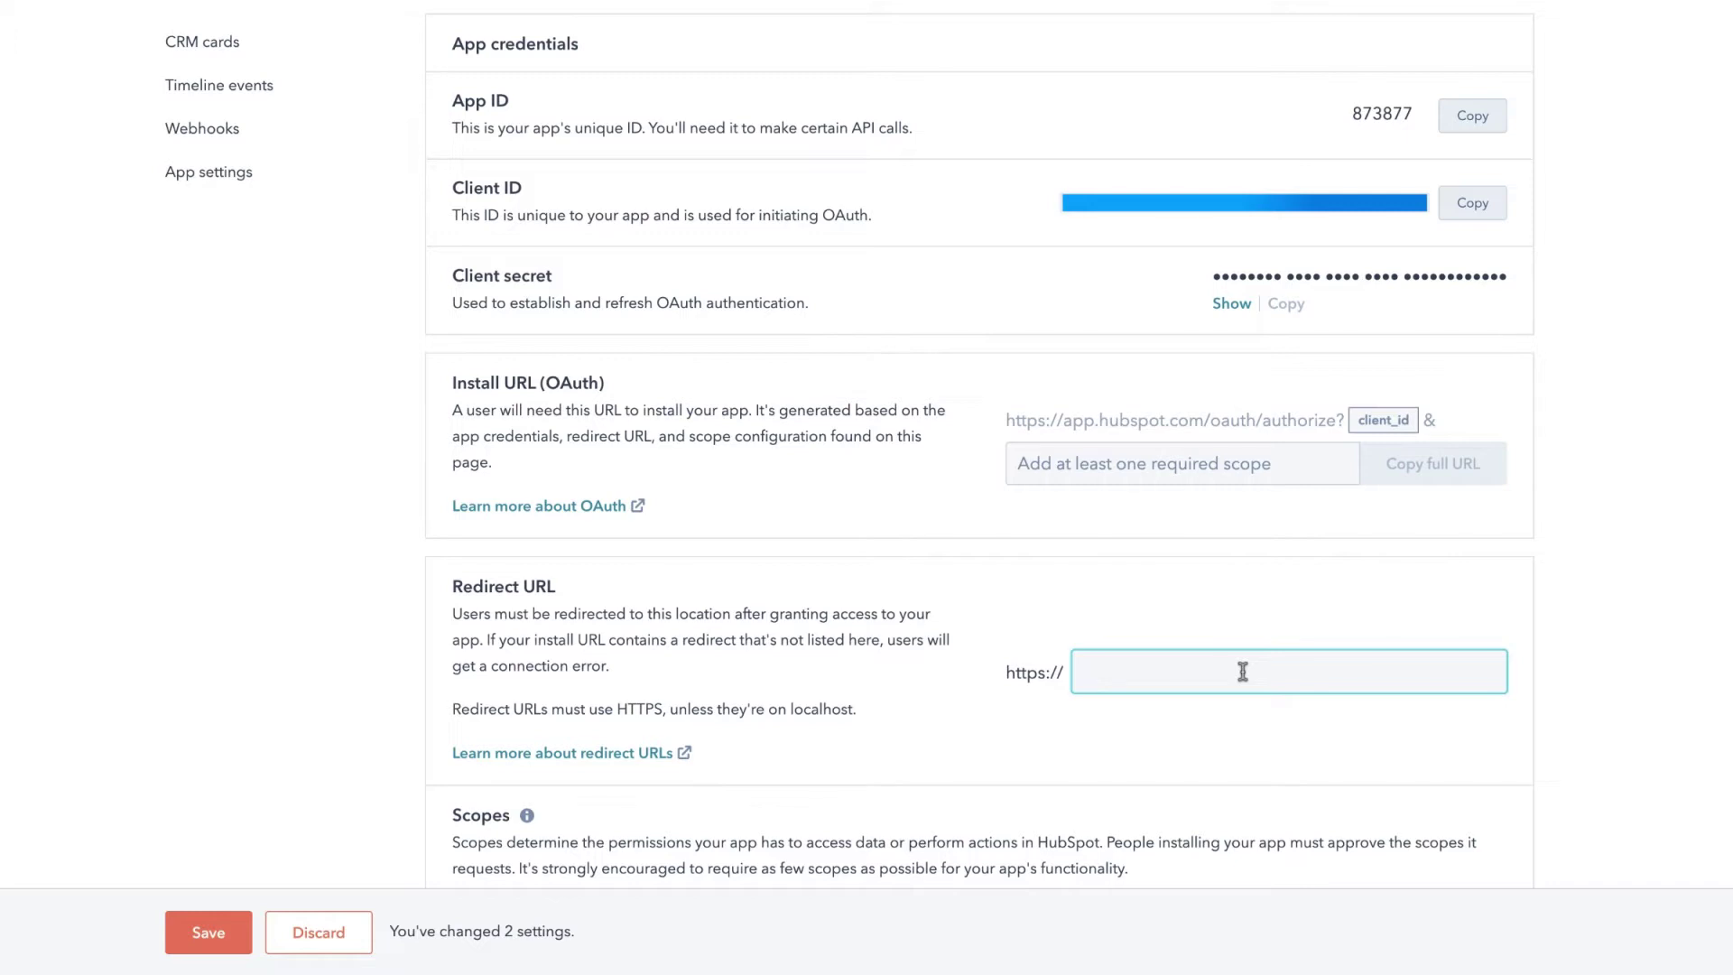
{"action": "key", "text": "ctrl+v"}
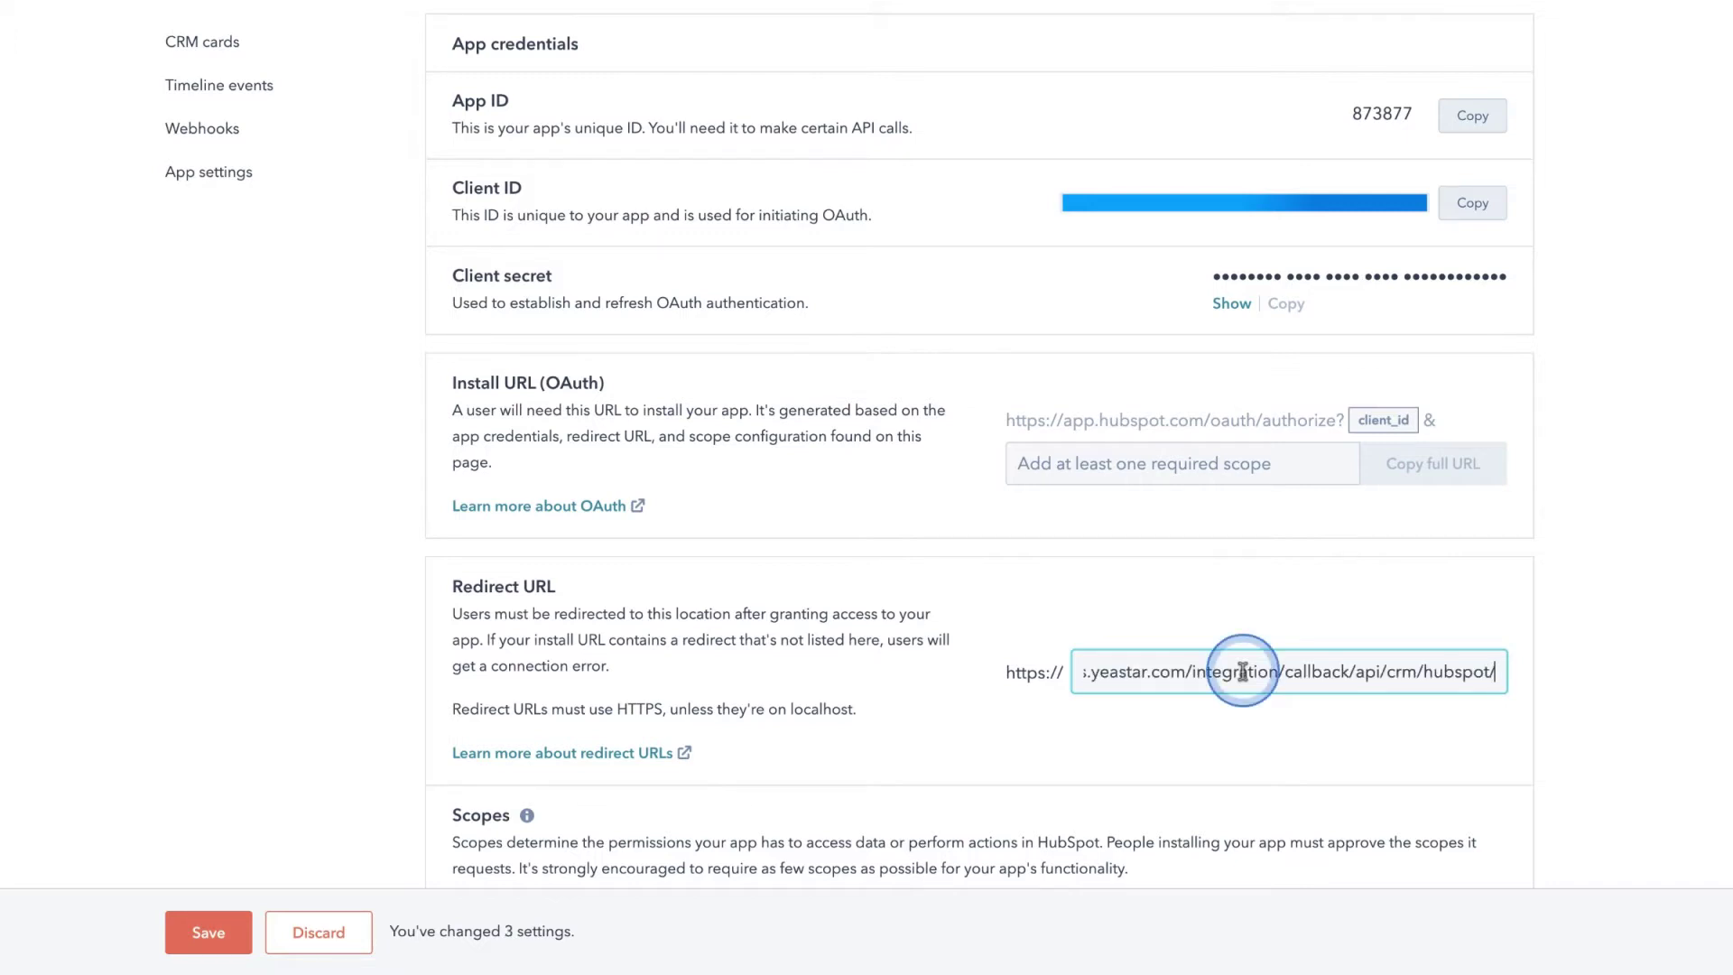
{"action": "left_click", "coordinate": [1492, 671]}
{"action": "scroll", "coordinate": [1661, 674], "scroll_direction": "down", "scroll_amount": 3}
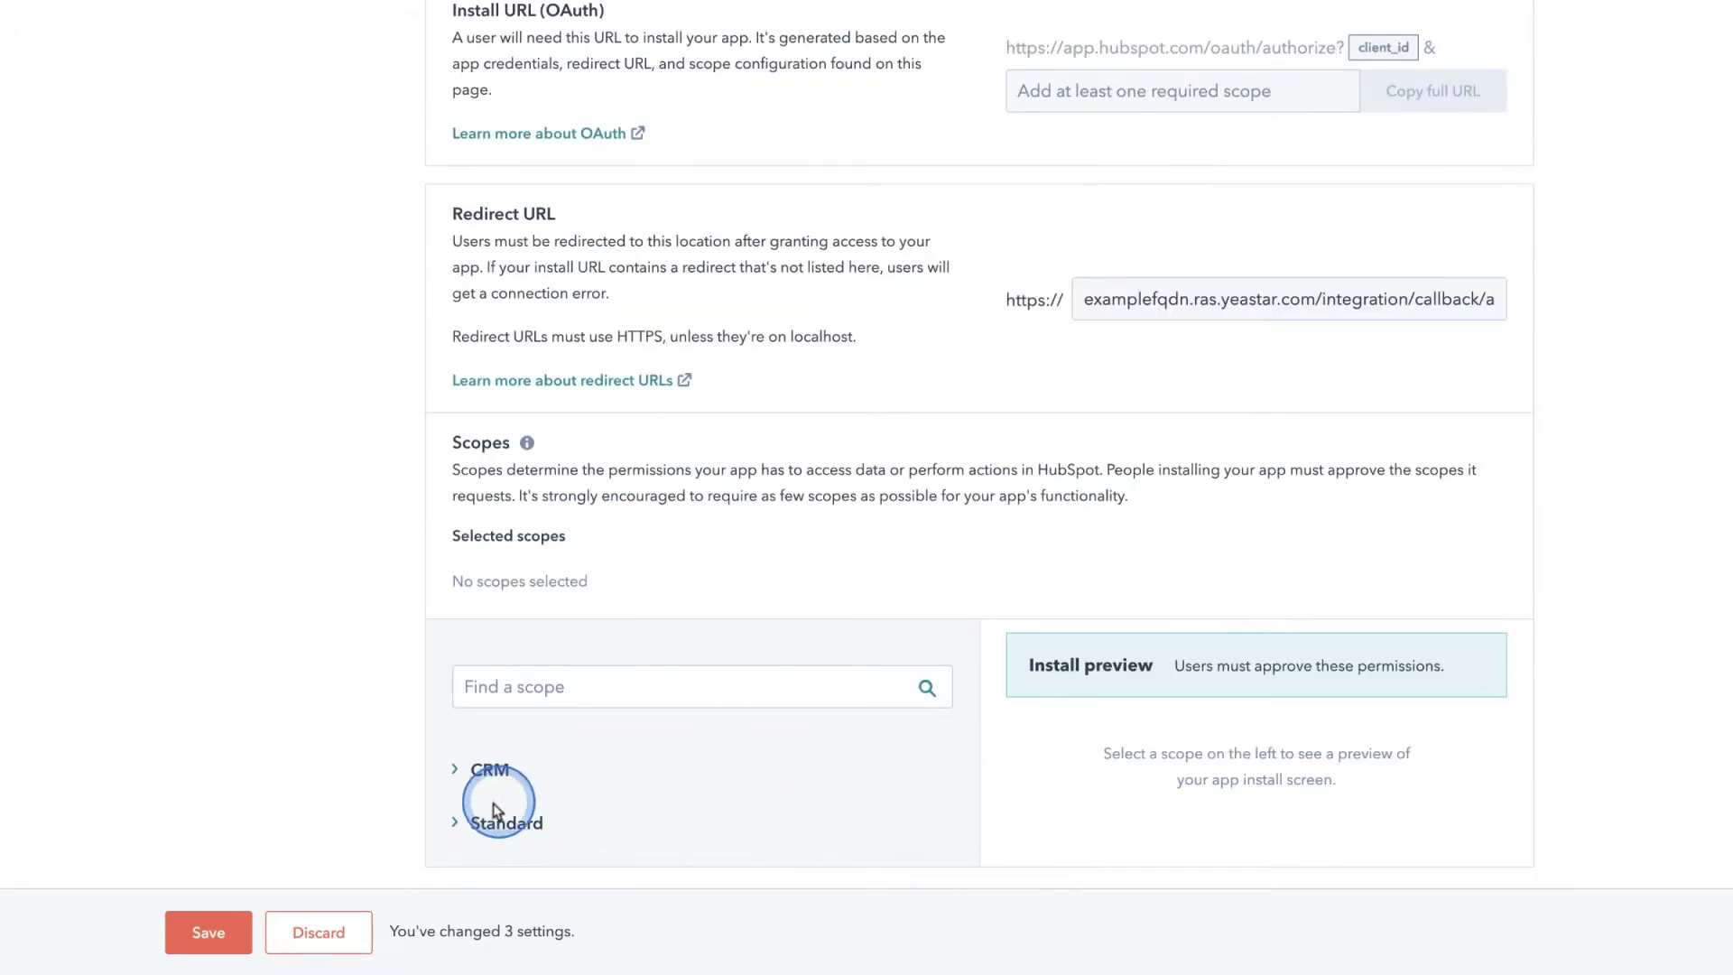
Step: Grant read/write CRM scopes for objects and schemas of companies, contacts, deals, plus owners read
{"action": "left_click", "coordinate": [458, 771]}
{"action": "scroll", "coordinate": [463, 780], "scroll_direction": "down", "scroll_amount": 2}
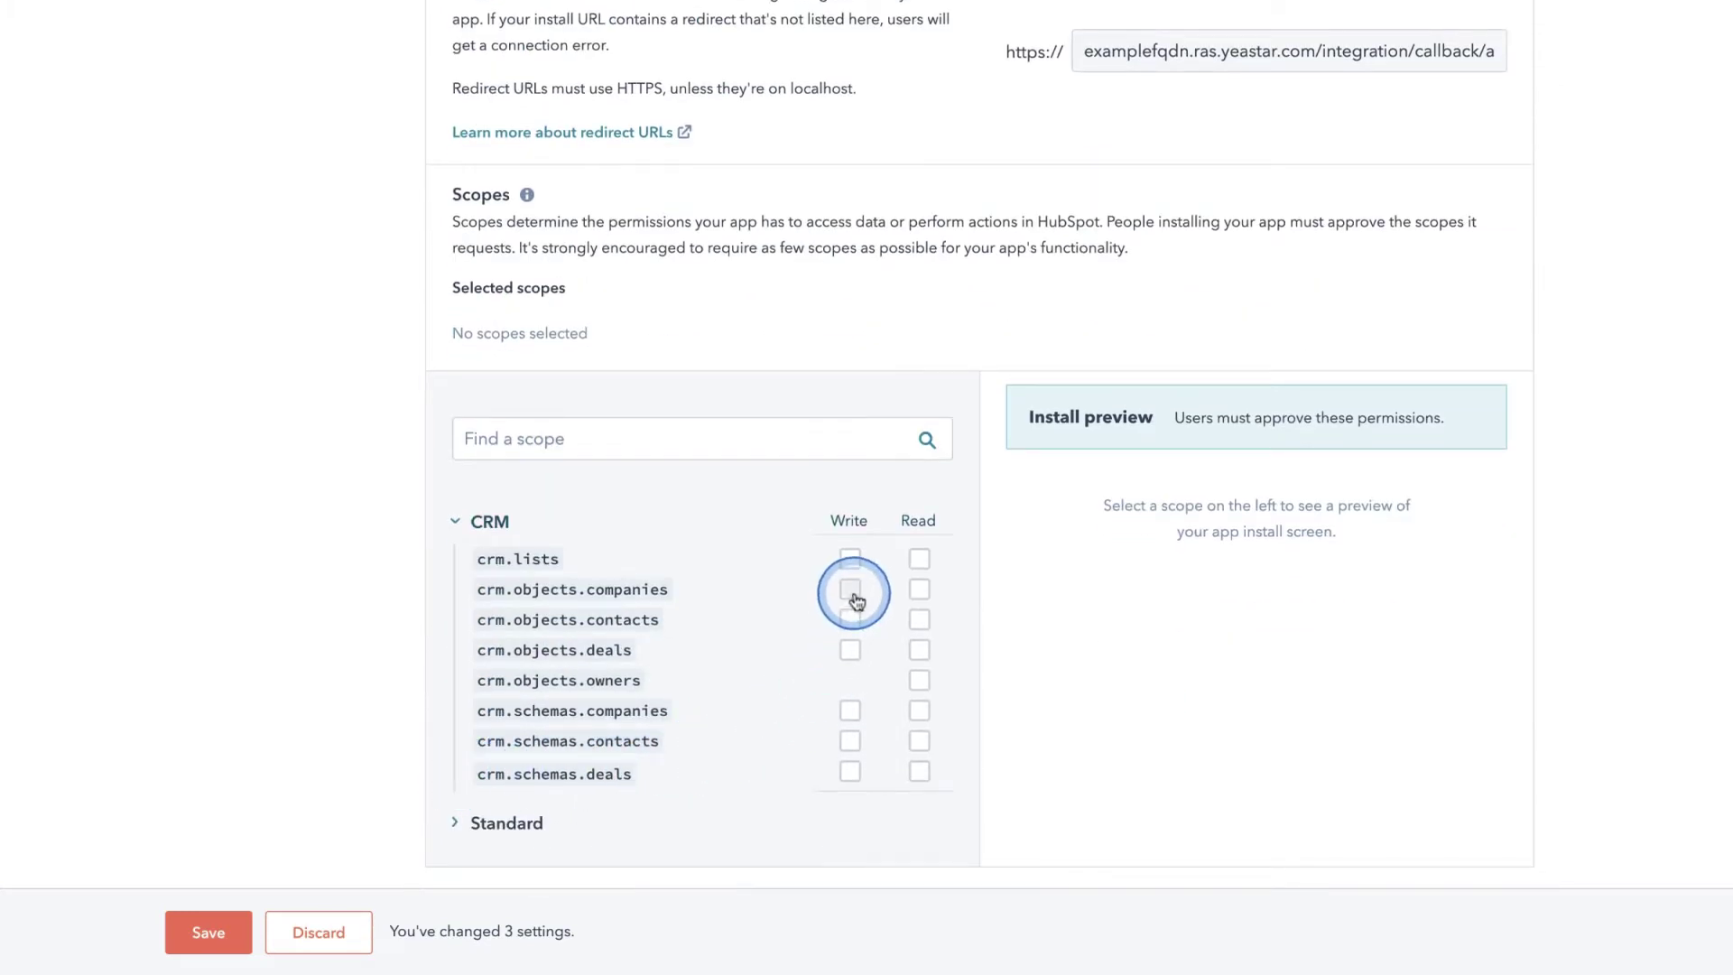
{"action": "left_click", "coordinate": [849, 589]}
{"action": "left_click", "coordinate": [849, 619]}
{"action": "left_click", "coordinate": [918, 618]}
{"action": "left_click", "coordinate": [849, 650]}
{"action": "left_click", "coordinate": [918, 688]}
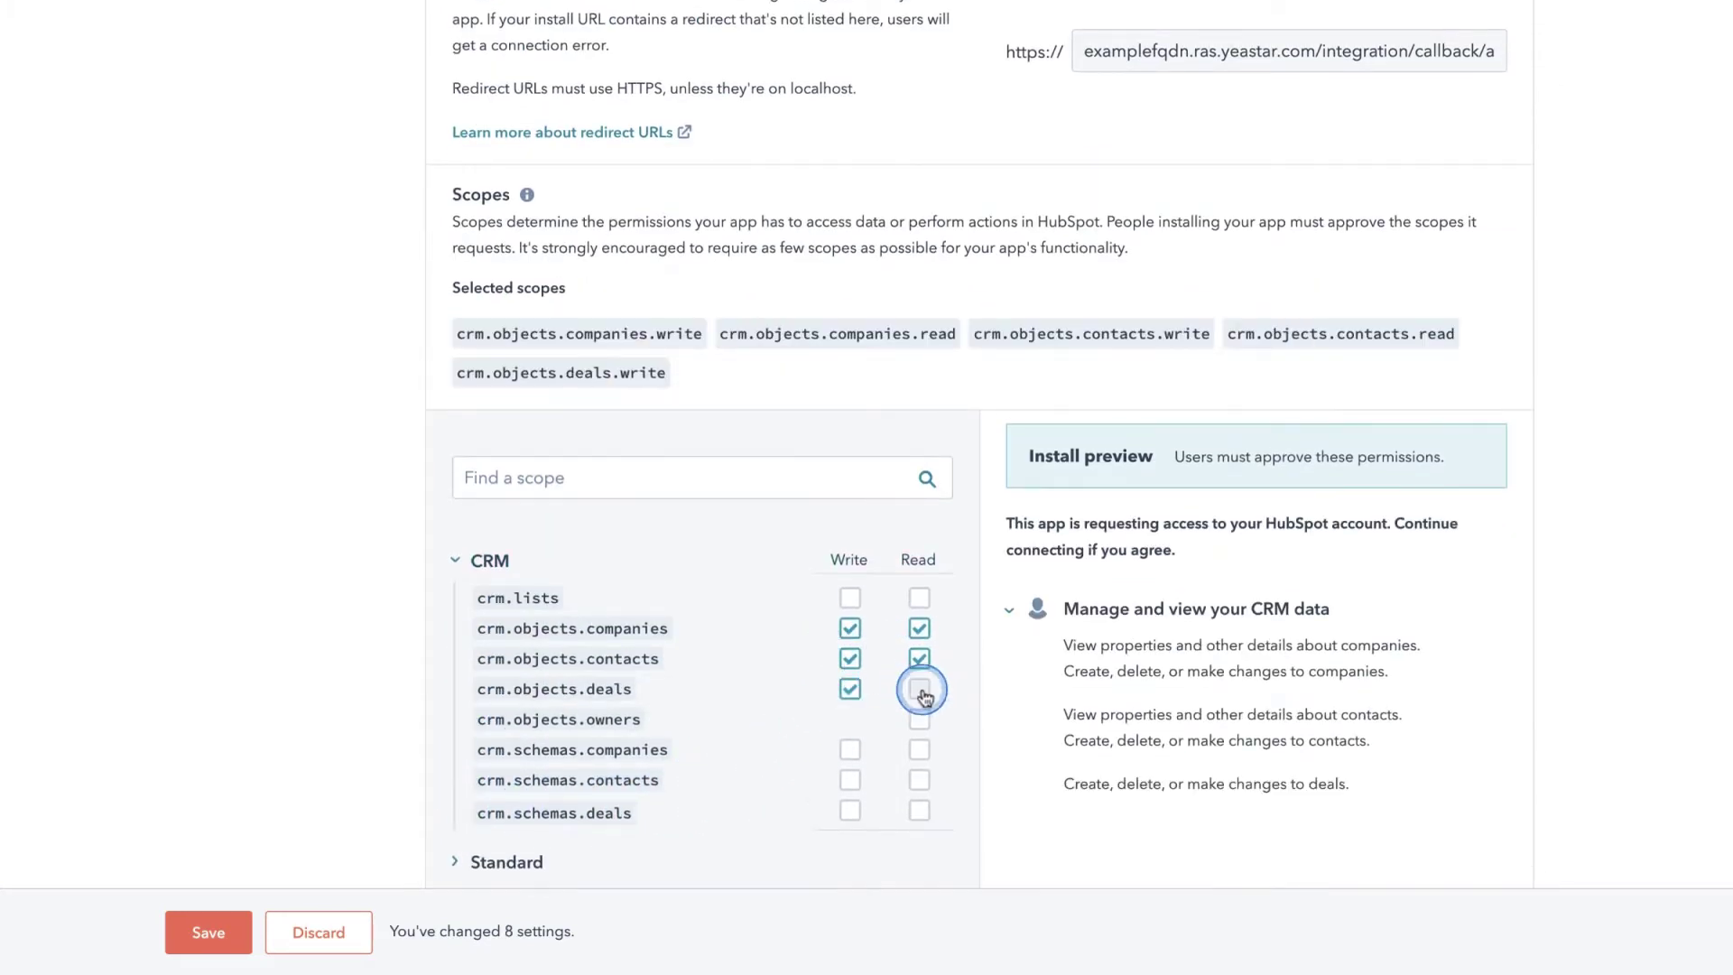
{"action": "left_click", "coordinate": [919, 719]}
{"action": "left_click", "coordinate": [848, 748]}
{"action": "left_click", "coordinate": [918, 749]}
{"action": "left_click", "coordinate": [848, 817]}
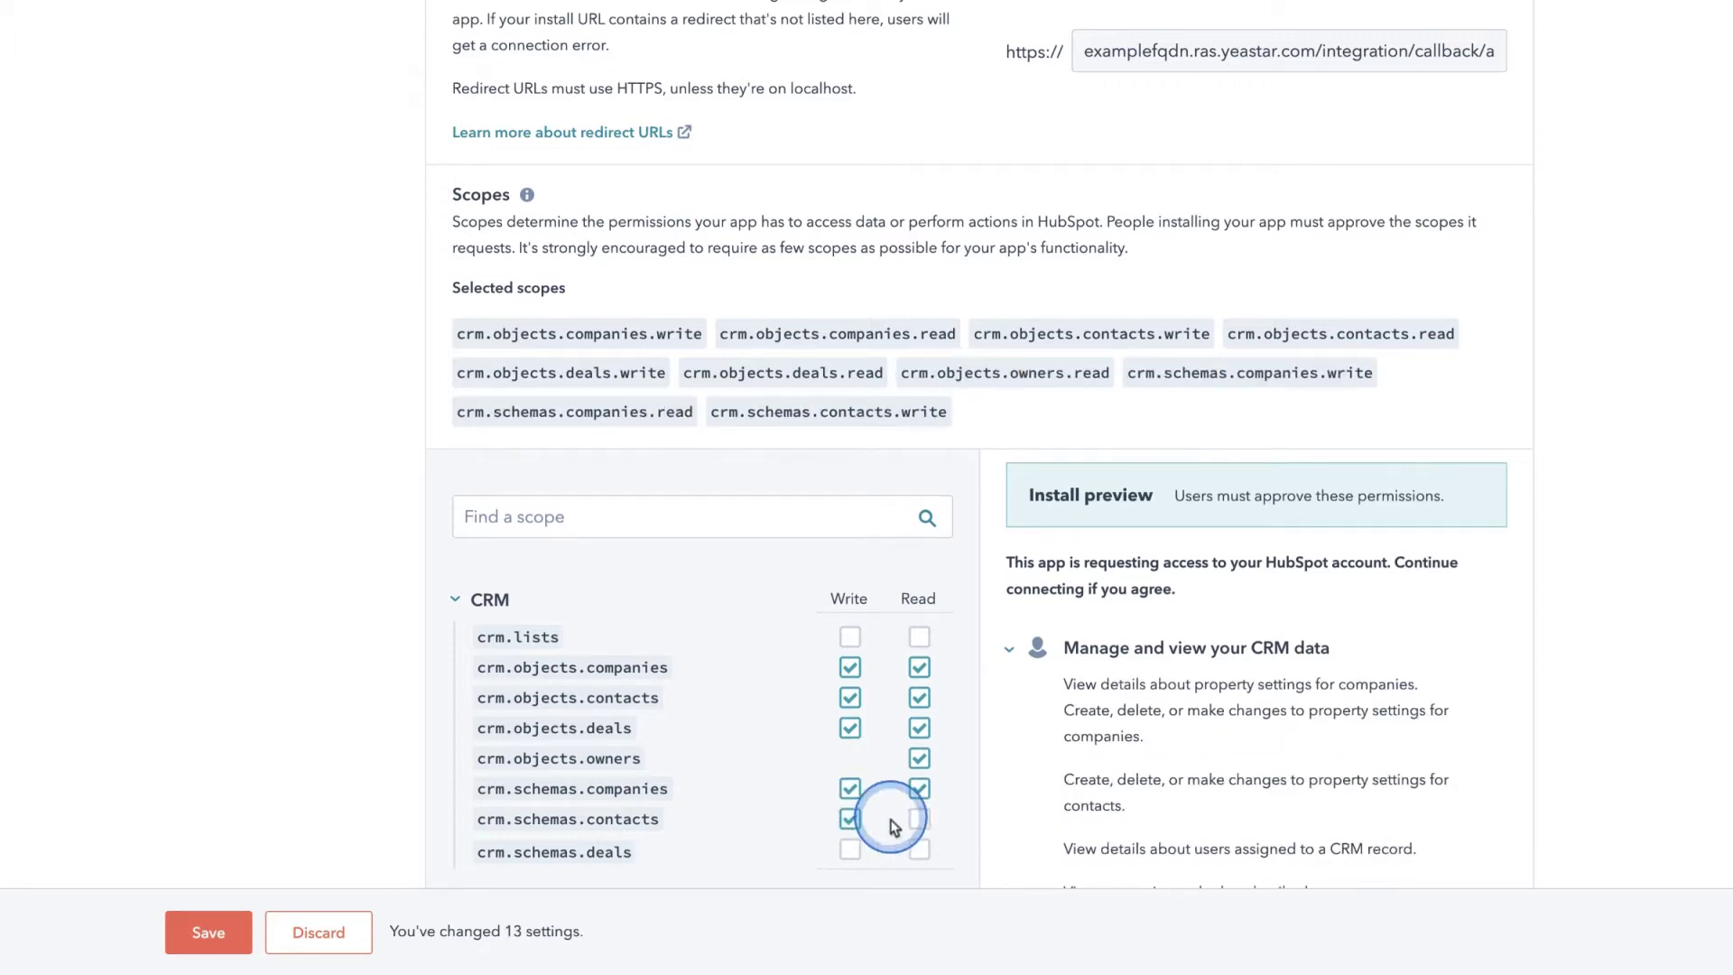
{"action": "left_click", "coordinate": [919, 817]}
{"action": "left_click", "coordinate": [849, 850]}
{"action": "left_click", "coordinate": [918, 850]}
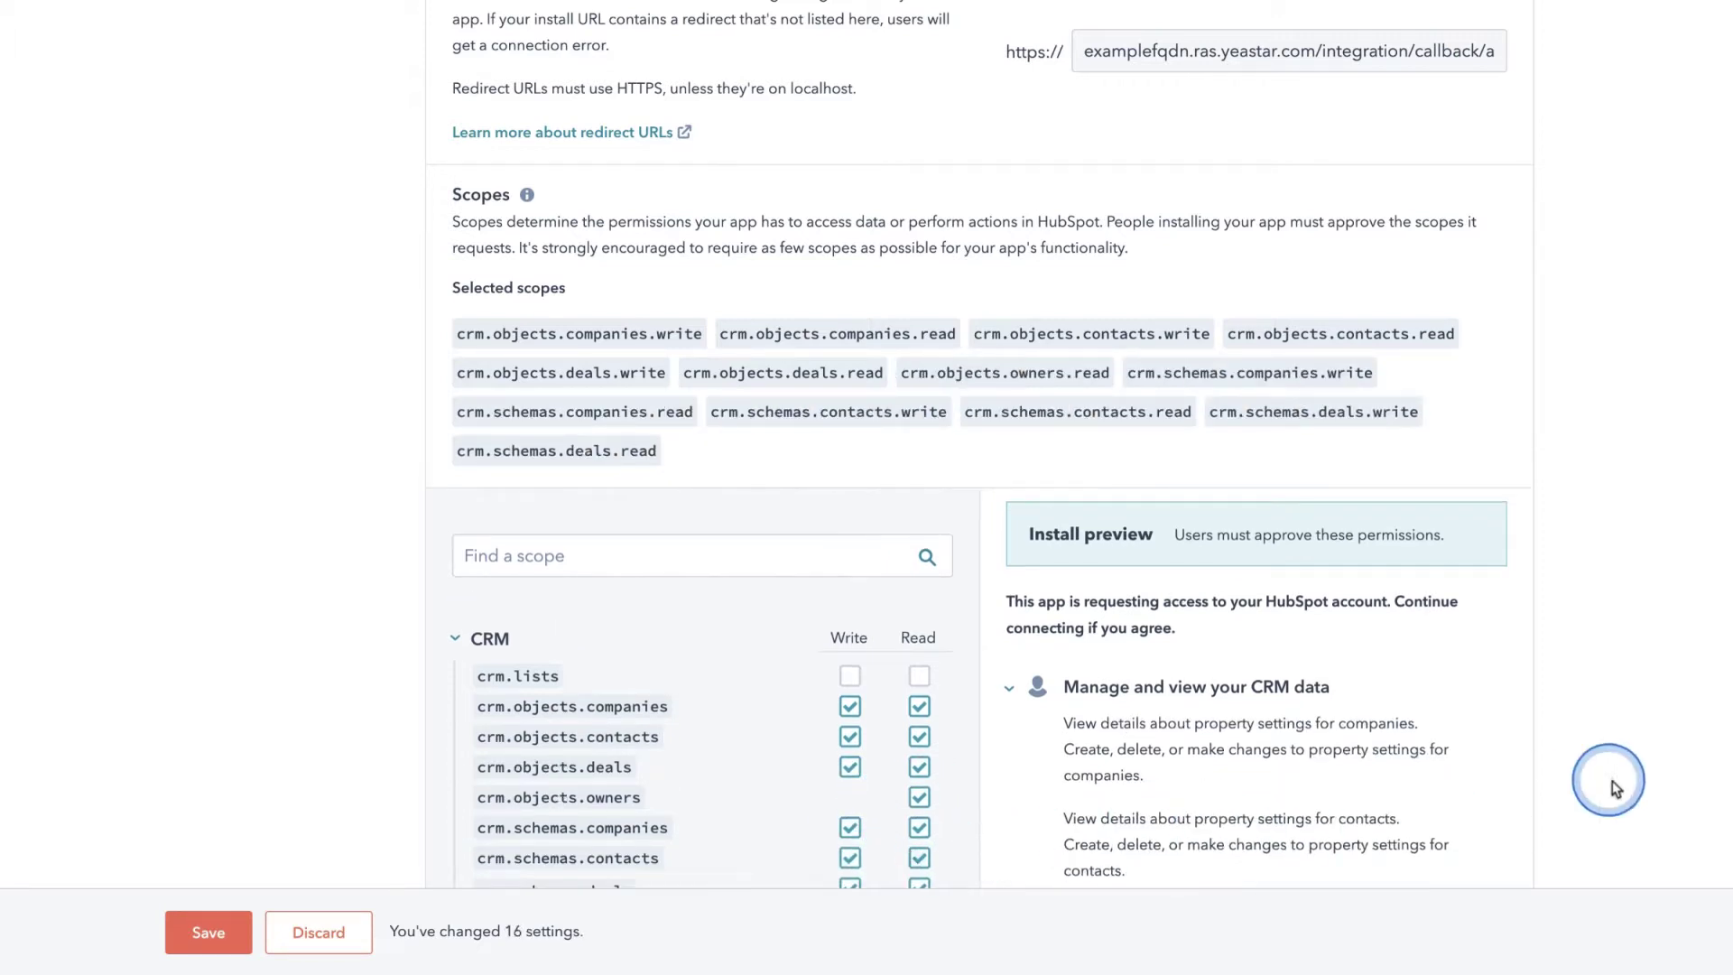
{"action": "scroll", "coordinate": [1652, 757], "scroll_direction": "down", "scroll_amount": 3}
{"action": "scroll", "coordinate": [1654, 757], "scroll_direction": "down", "scroll_amount": 2}
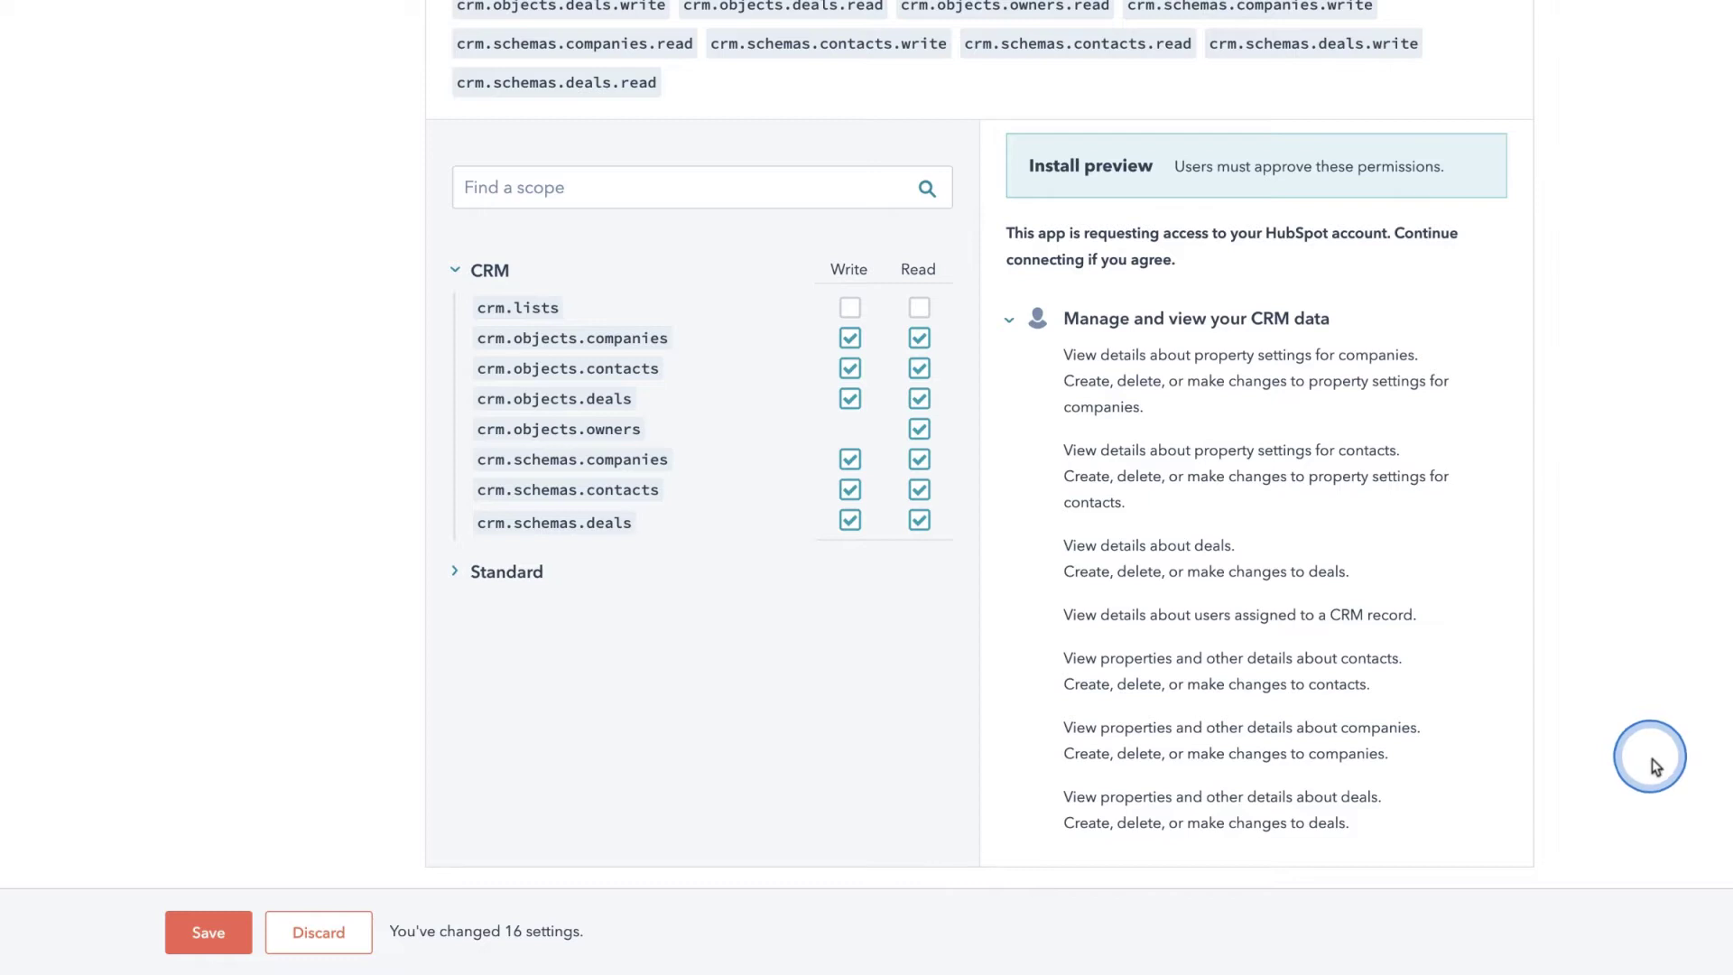
Step: Grant Standard scopes oauth and settings.users/teams read and write, then save the auth settings
{"action": "left_click", "coordinate": [506, 570]}
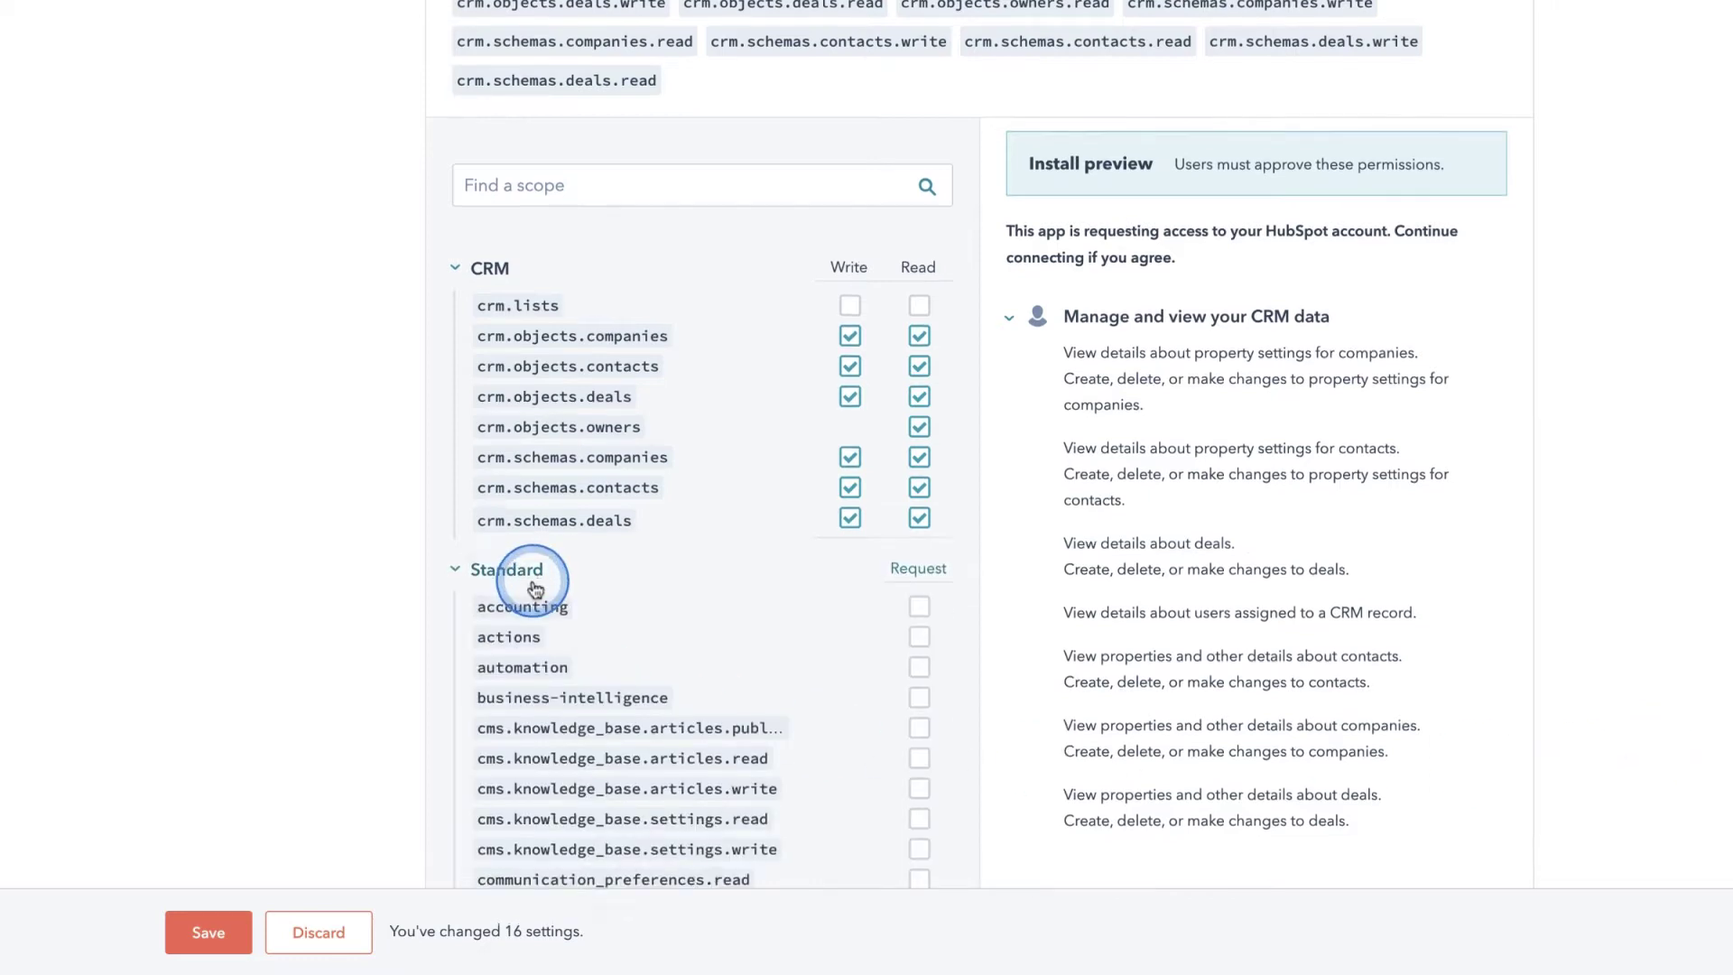
{"action": "scroll", "coordinate": [535, 590], "scroll_direction": "down", "scroll_amount": 8}
{"action": "scroll", "coordinate": [534, 591], "scroll_direction": "down", "scroll_amount": 4}
{"action": "scroll", "coordinate": [535, 591], "scroll_direction": "down", "scroll_amount": 1}
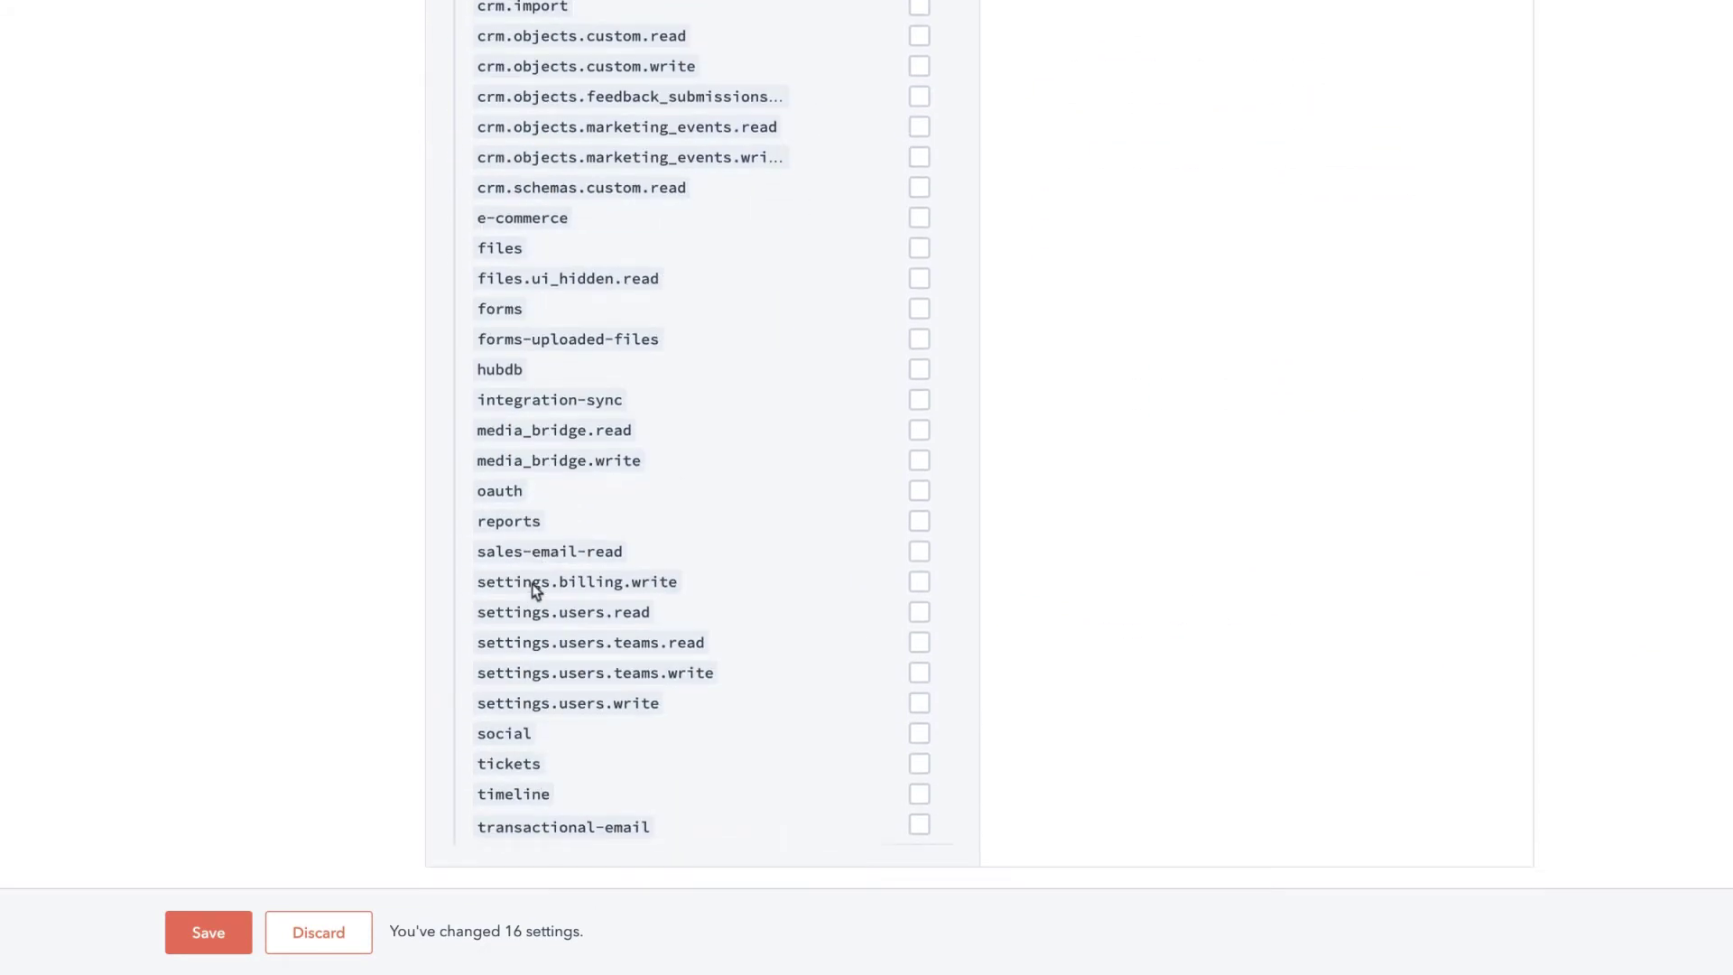
{"action": "left_click", "coordinate": [919, 490]}
{"action": "left_click", "coordinate": [919, 612]}
{"action": "left_click", "coordinate": [918, 641]}
{"action": "left_click", "coordinate": [918, 673]}
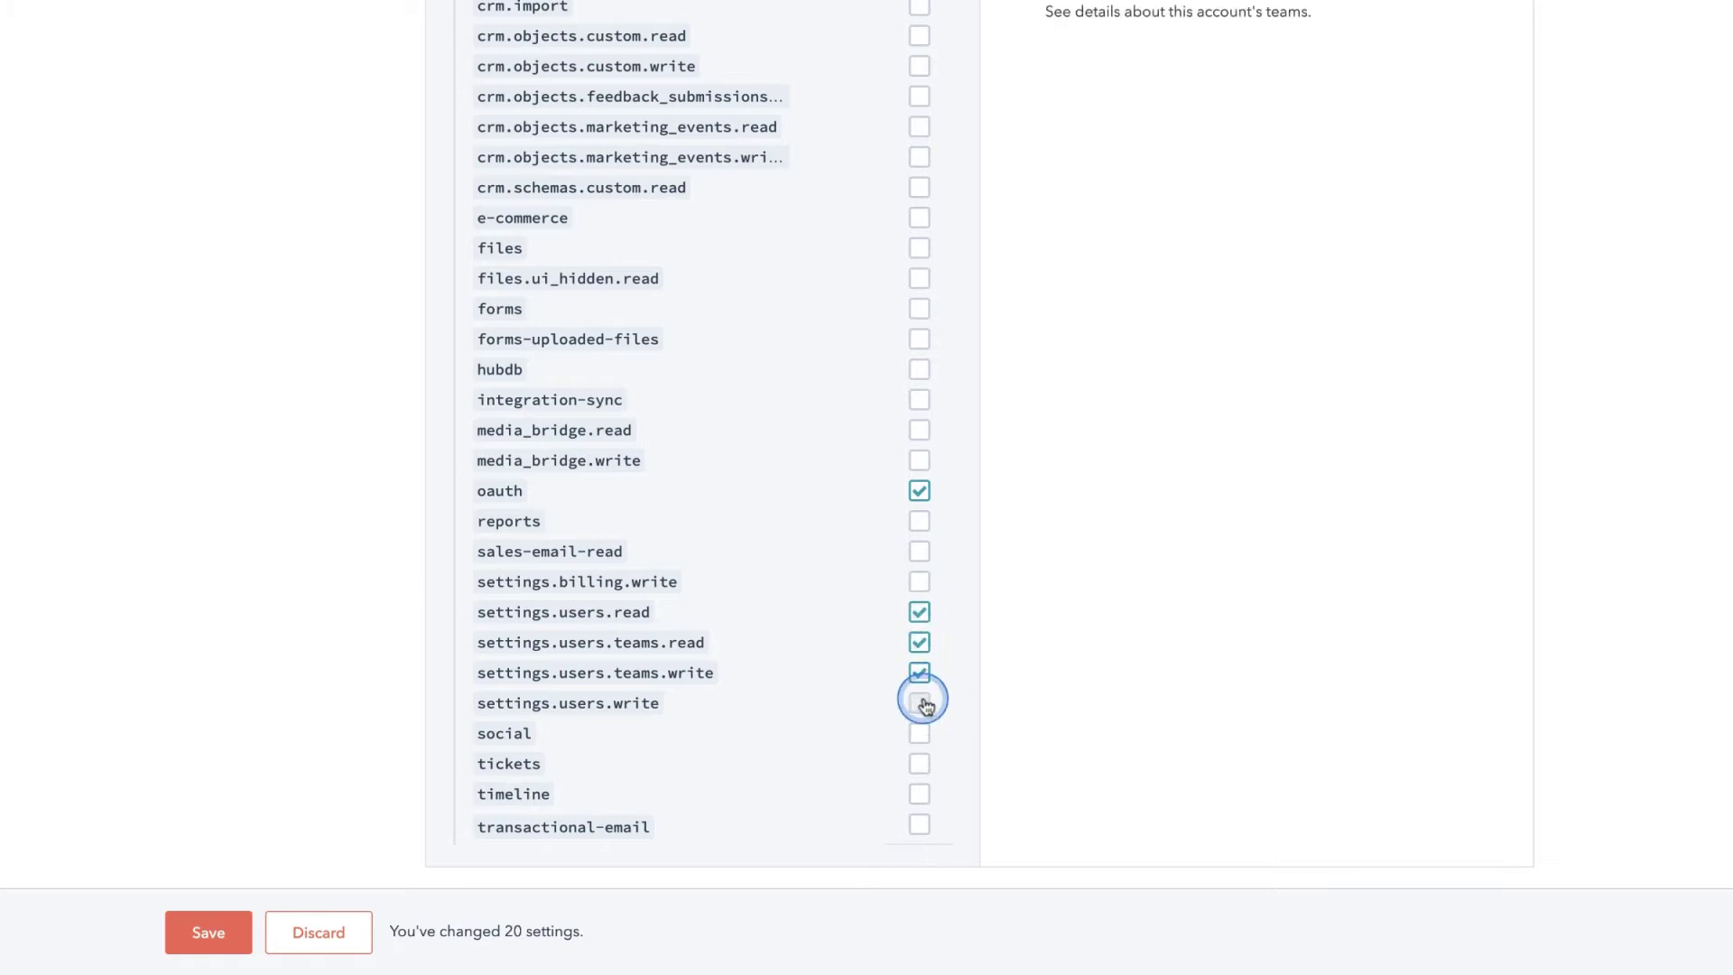
{"action": "left_click", "coordinate": [918, 703]}
{"action": "left_click", "coordinate": [208, 931]}
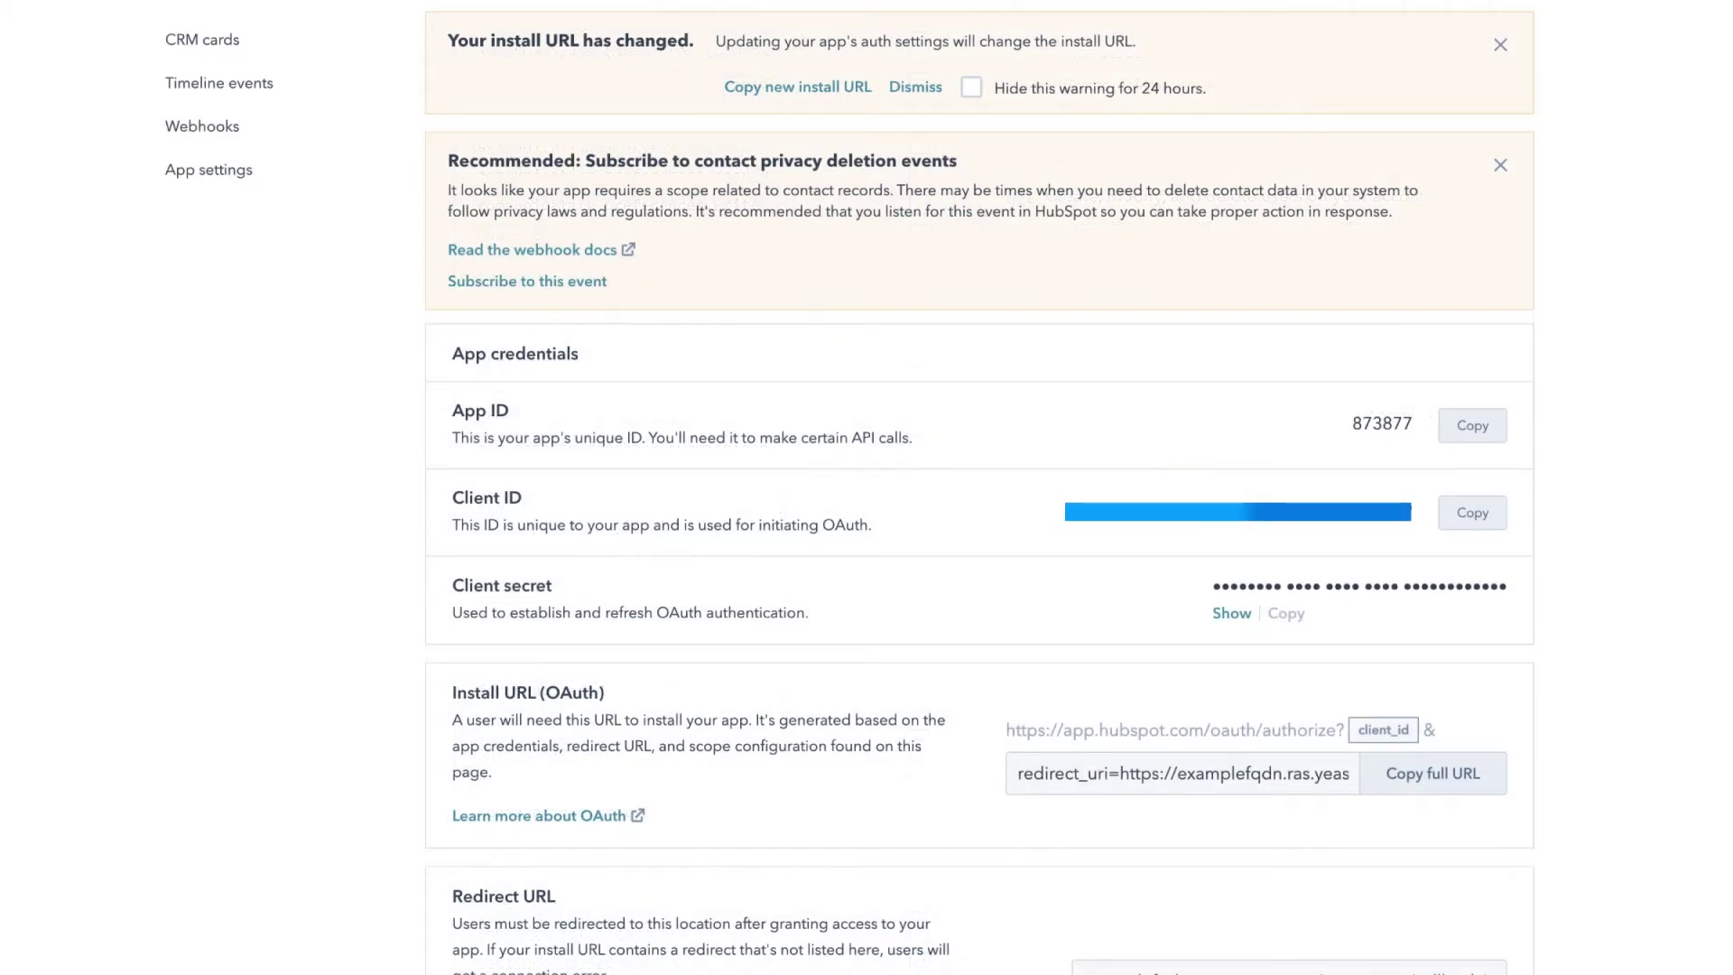
{"action": "scroll", "coordinate": [974, 543], "scroll_direction": "down", "scroll_amount": 3}
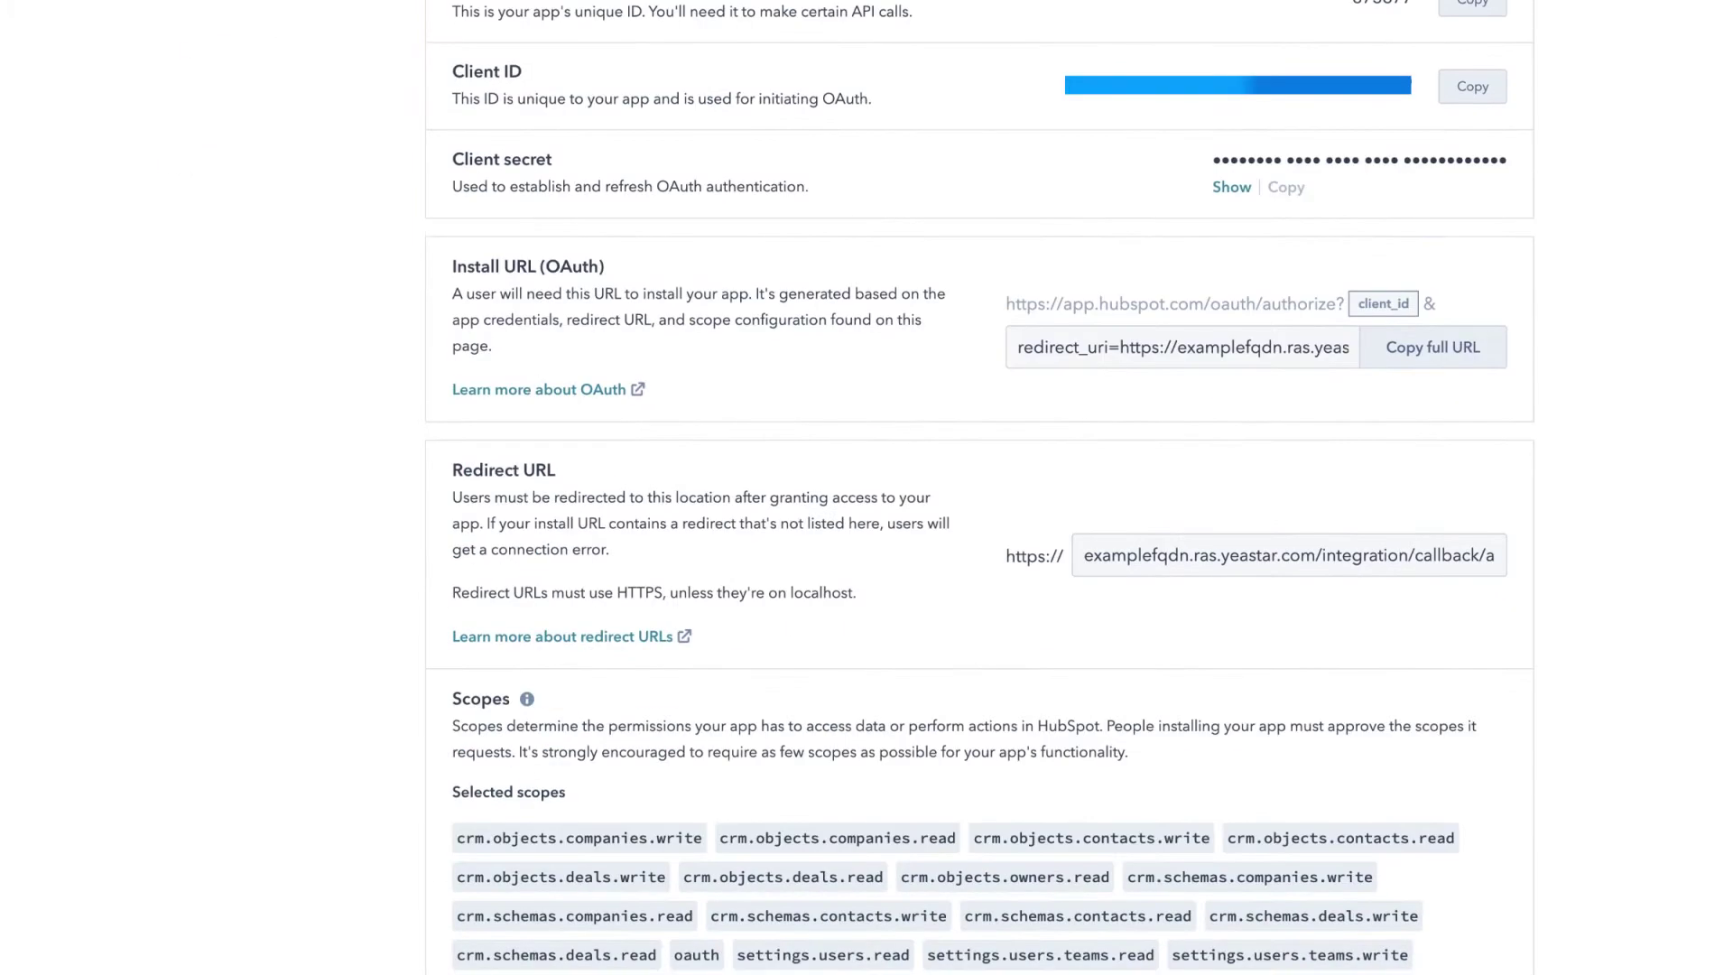
Step: Paste the copied Client ID into the PBX HubSpot form and reveal the client secret
{"action": "left_click", "coordinate": [1471, 87]}
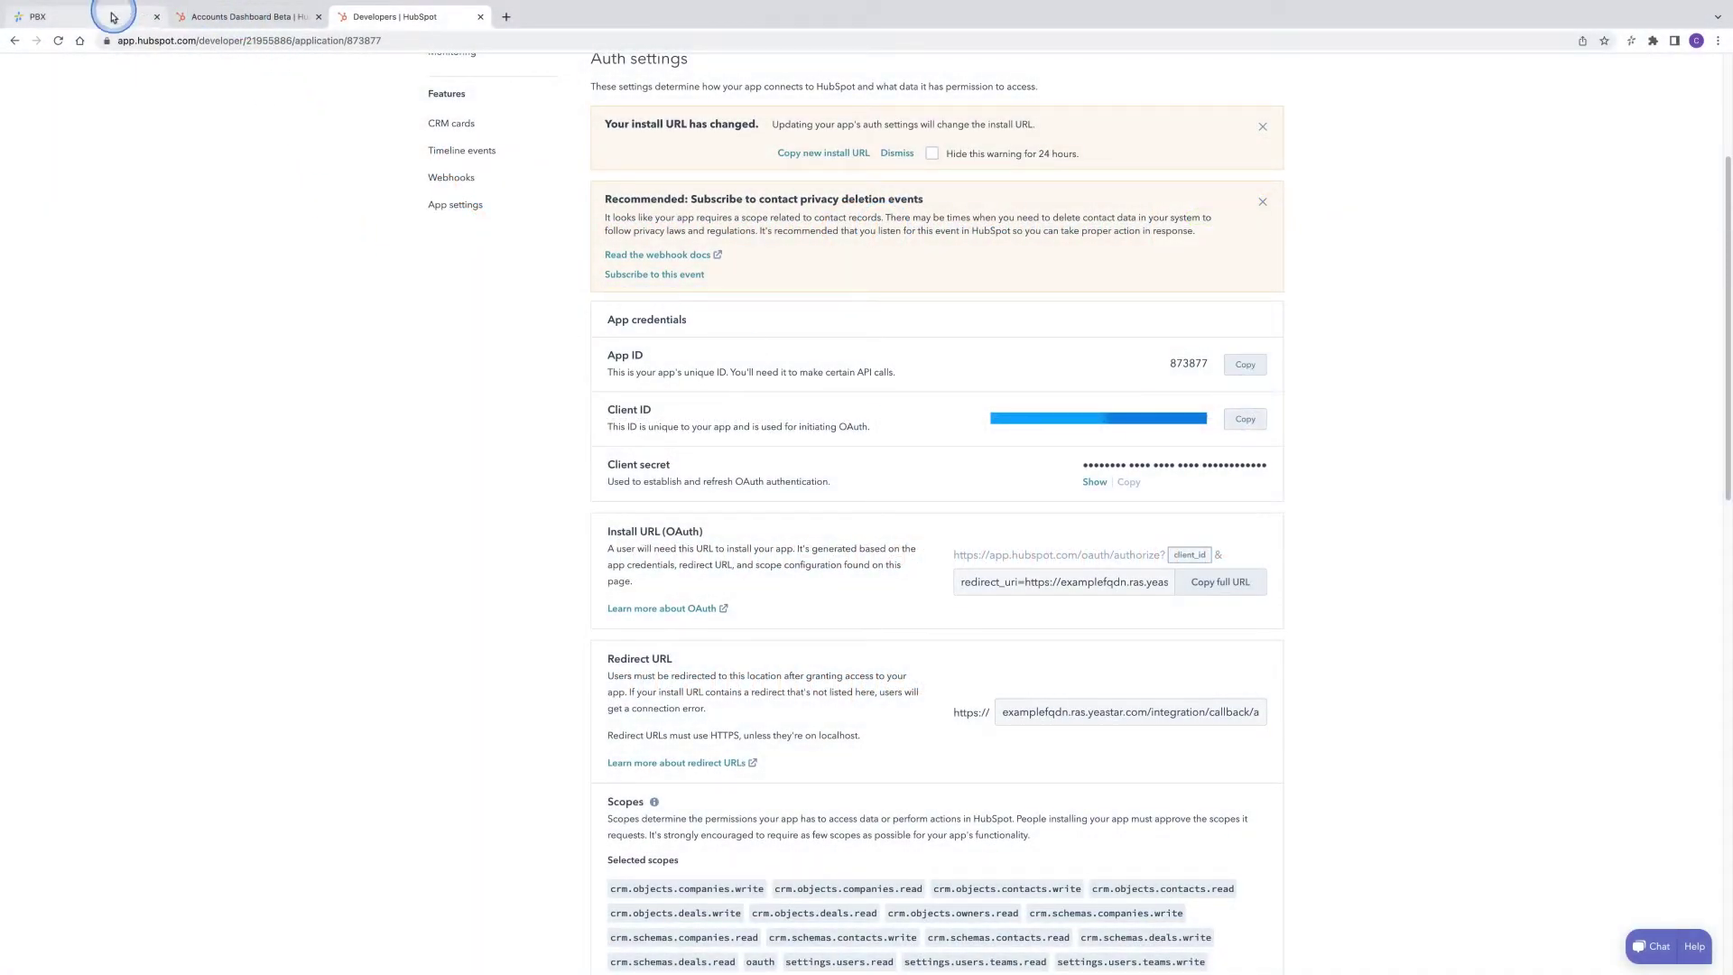
{"action": "left_click", "coordinate": [115, 14]}
{"action": "left_click", "coordinate": [400, 485]}
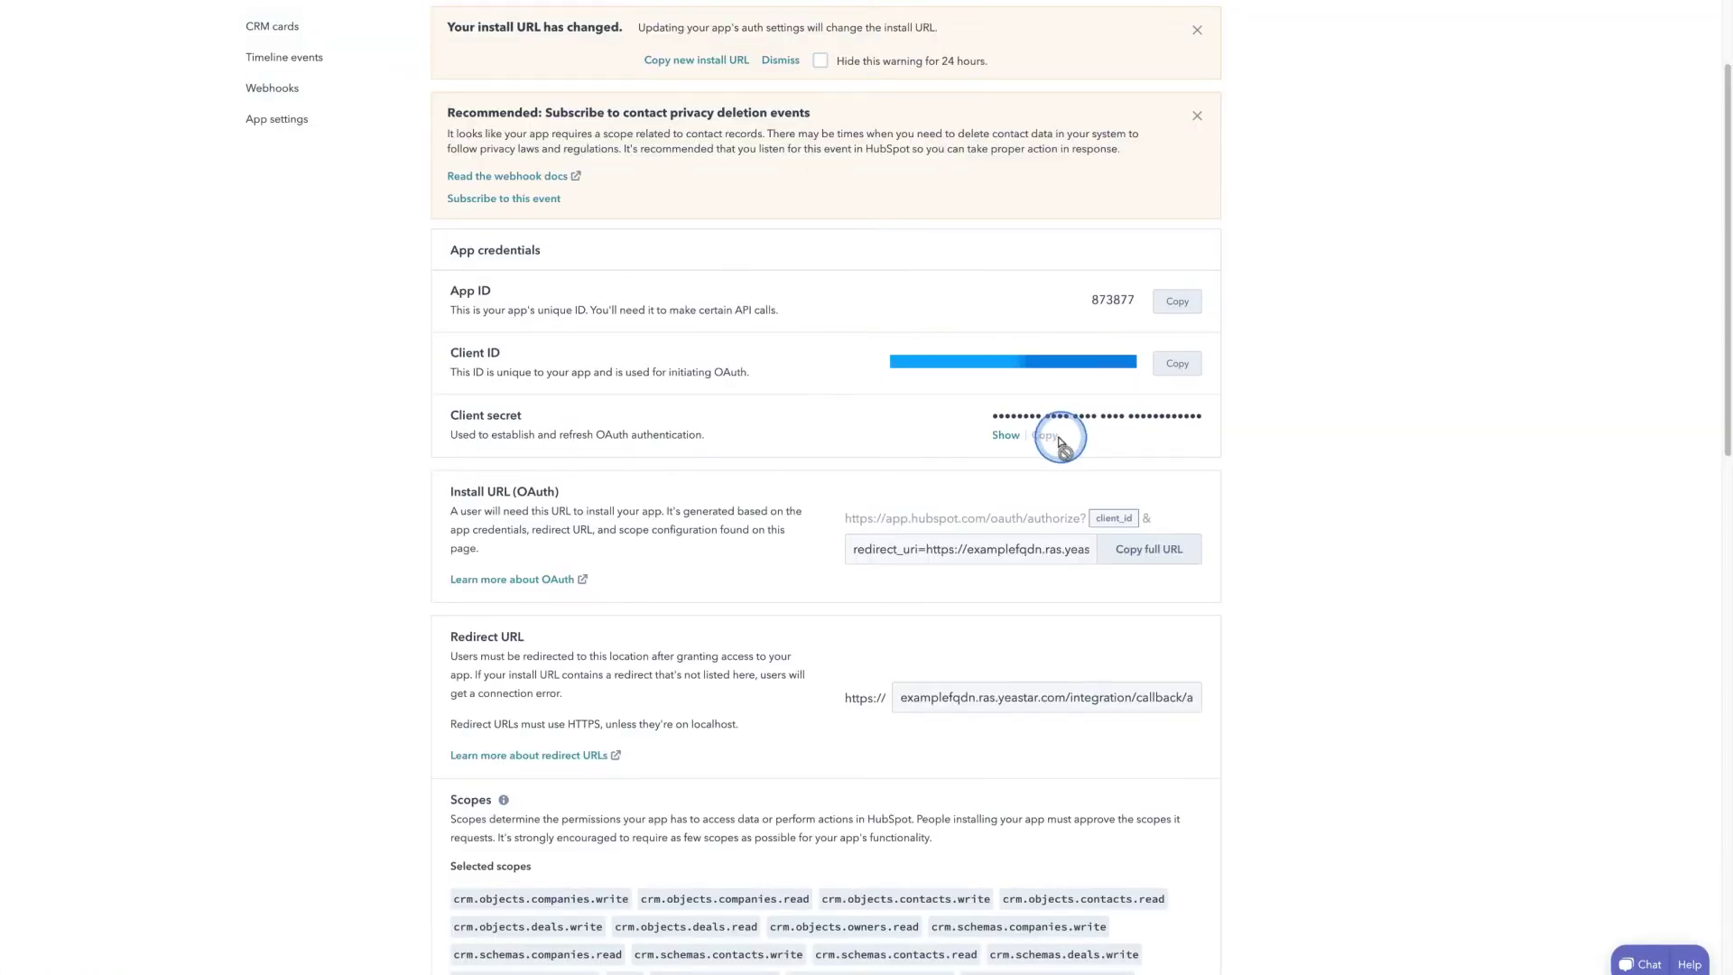
{"action": "left_click", "coordinate": [1006, 435]}
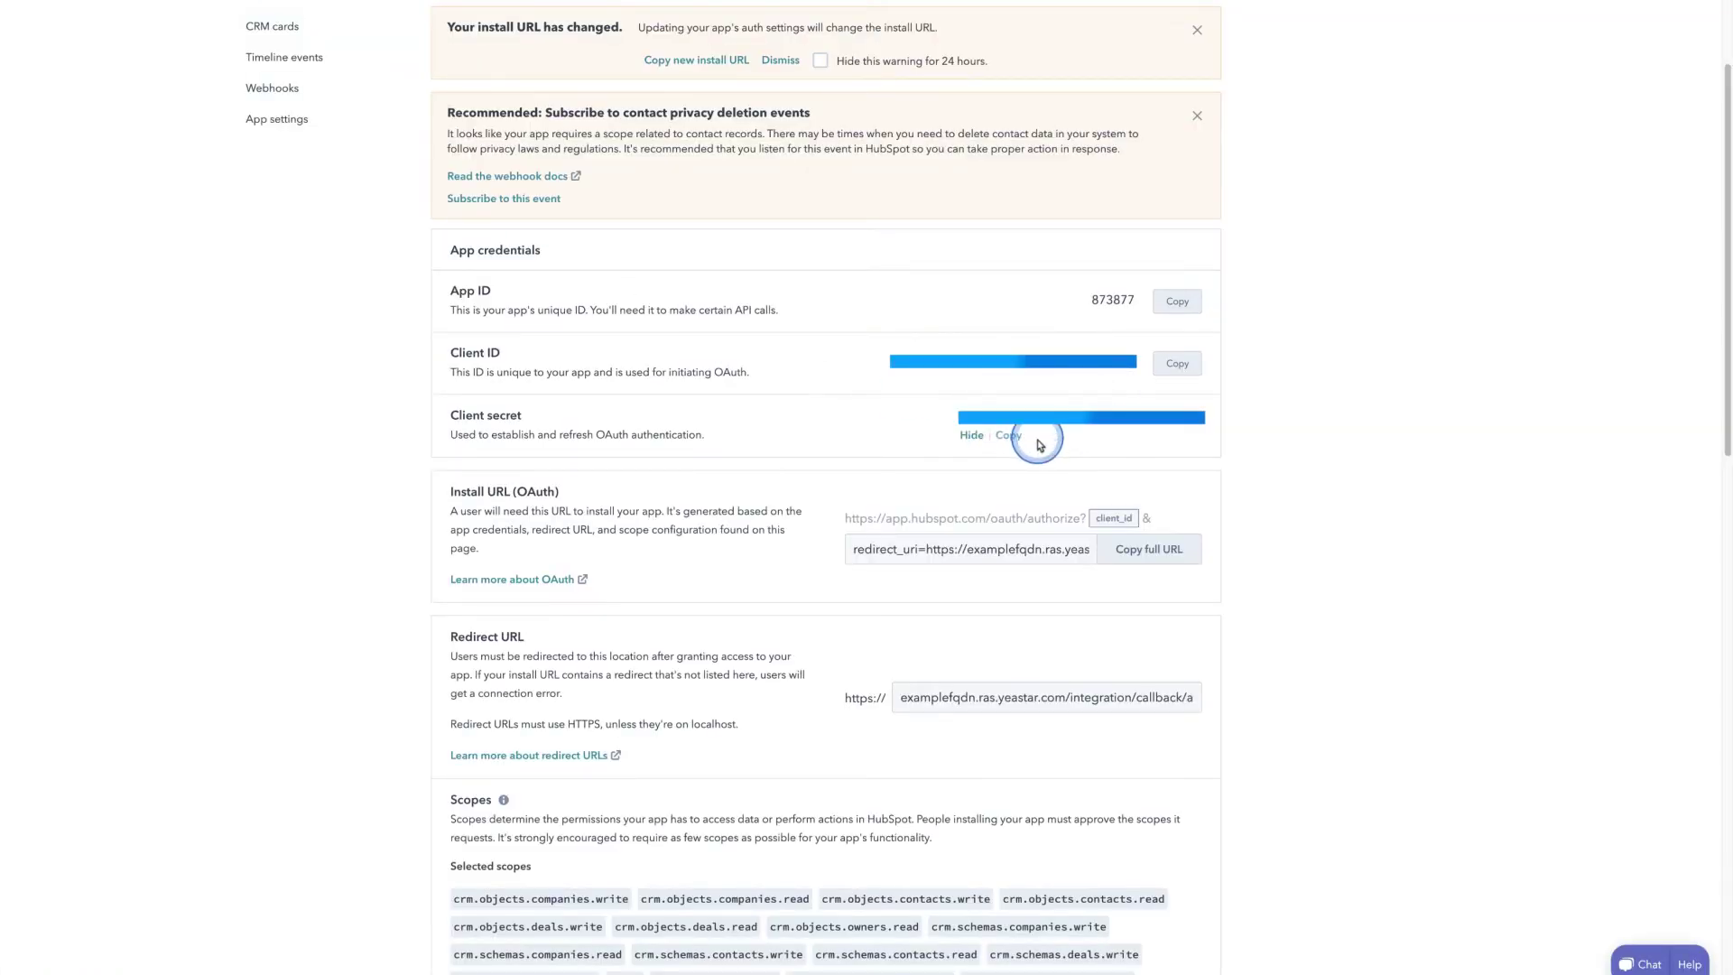
Step: Copy the client secret into the PBX Client Secret field and proceed to HubSpot's account chooser
{"action": "left_click", "coordinate": [1011, 436]}
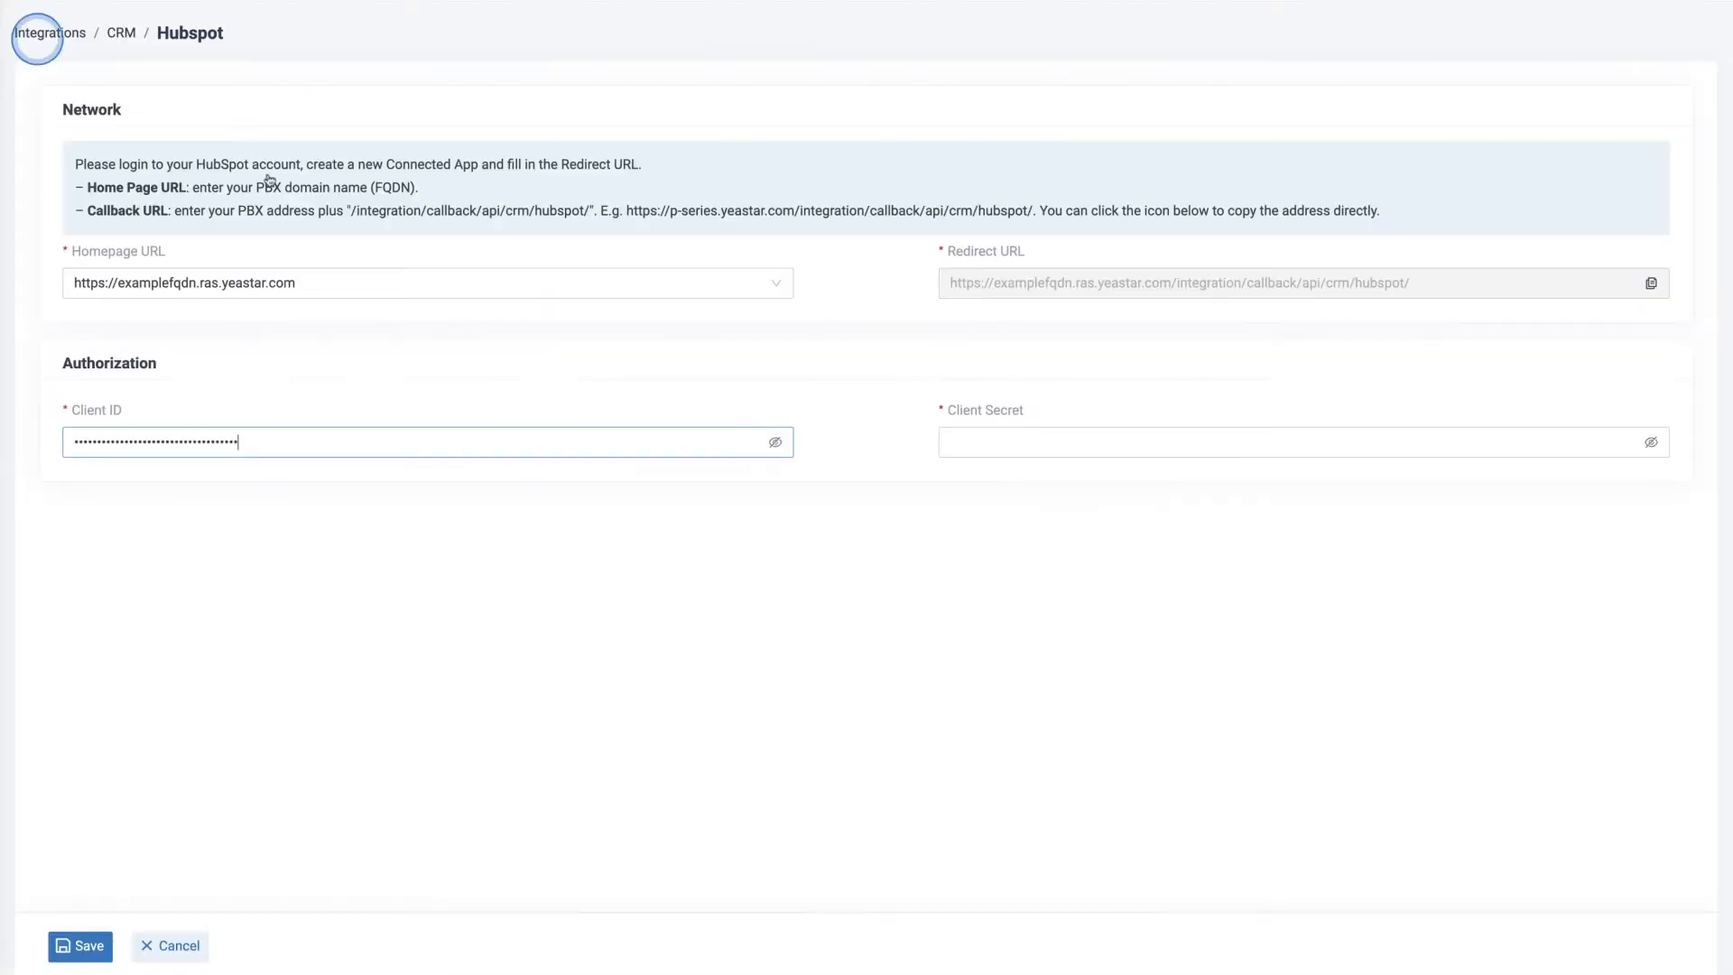
{"action": "left_click", "coordinate": [1143, 446]}
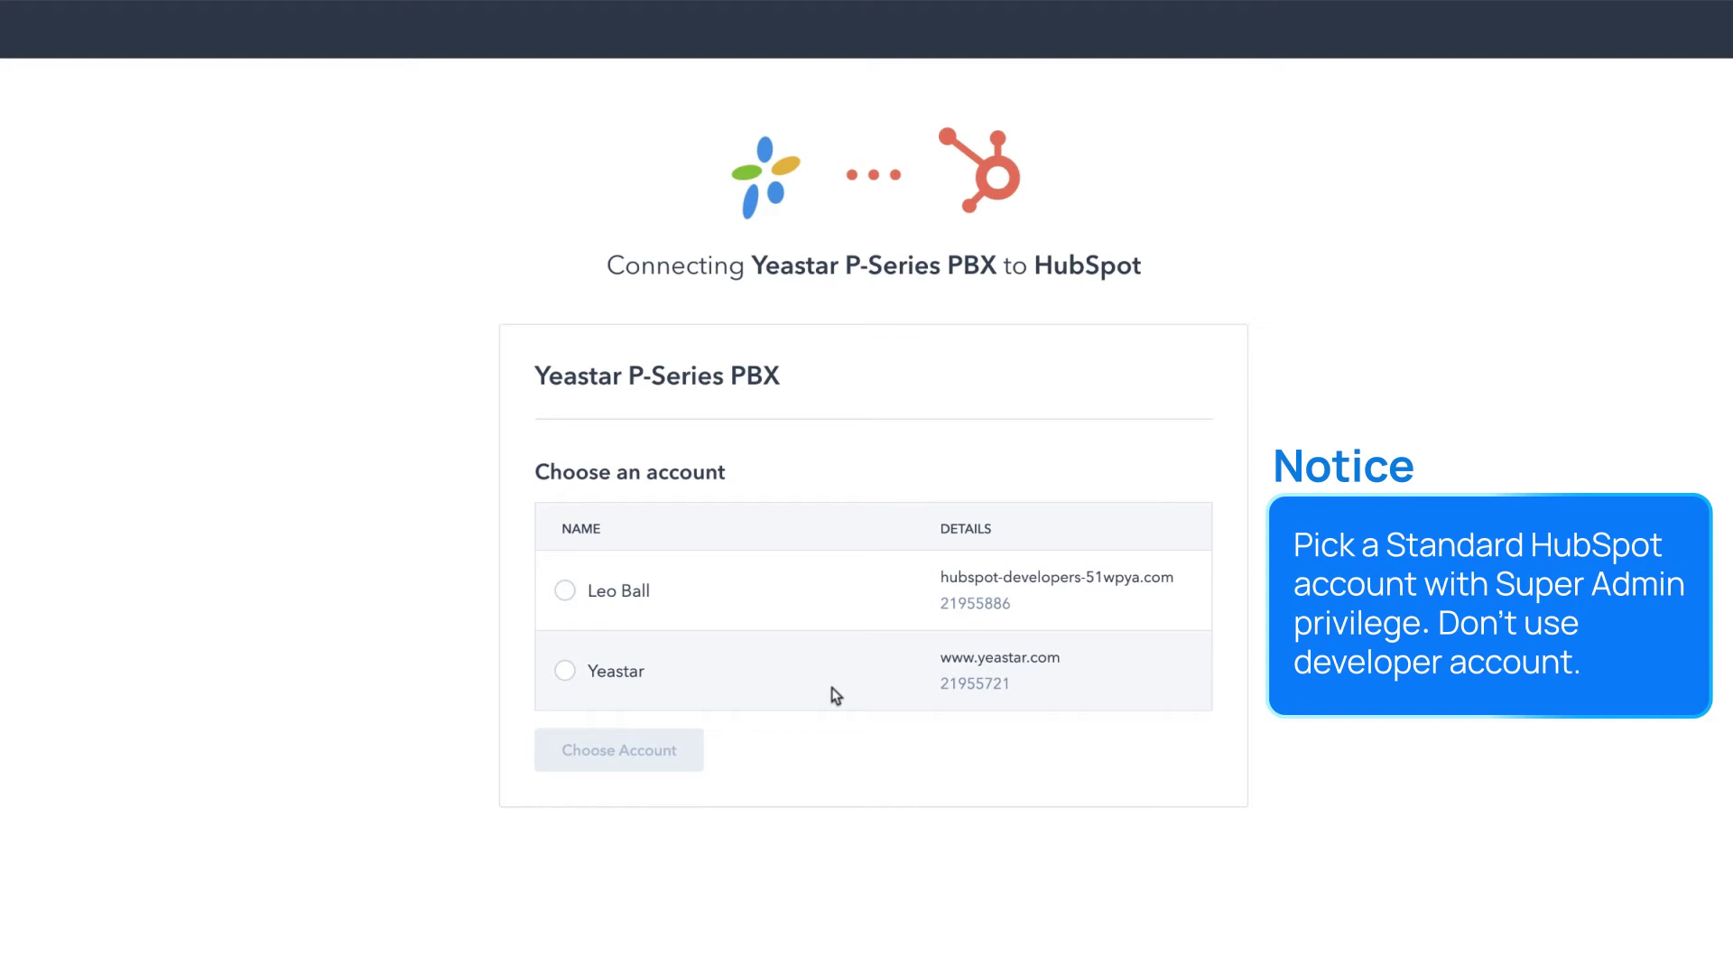
Step: Choose the Yeastar account and connect the app so authorization succeeds, then return to the PBX
{"action": "left_click", "coordinate": [565, 670]}
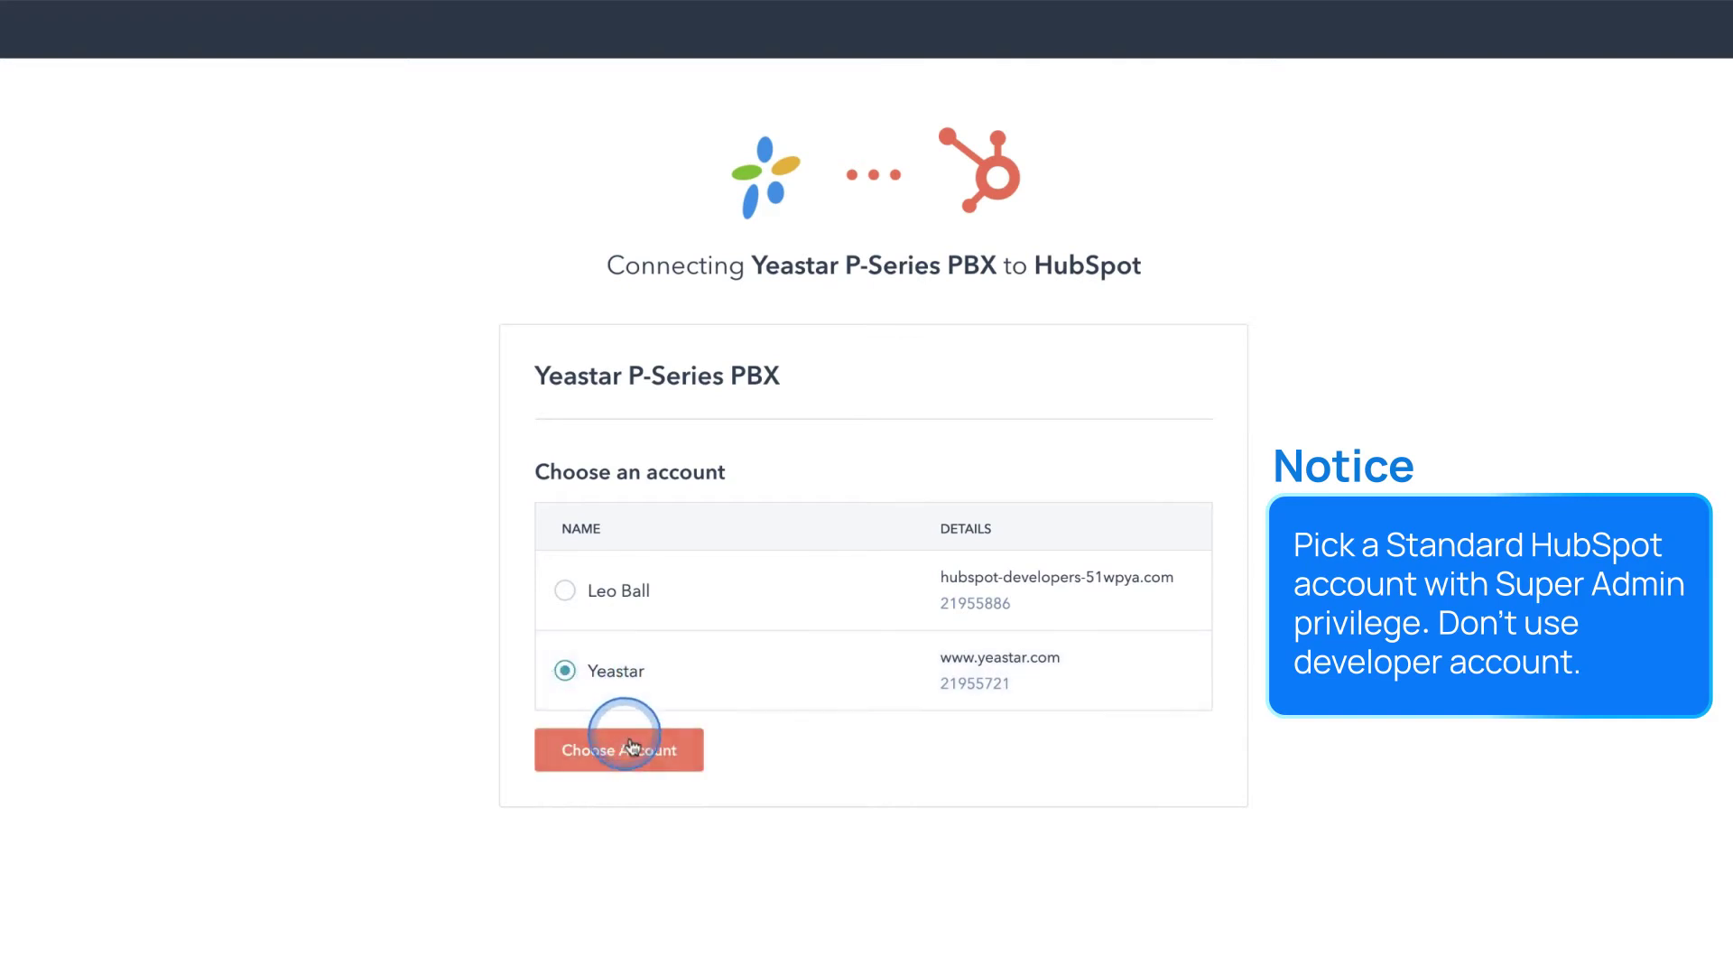
{"action": "left_click", "coordinate": [661, 761]}
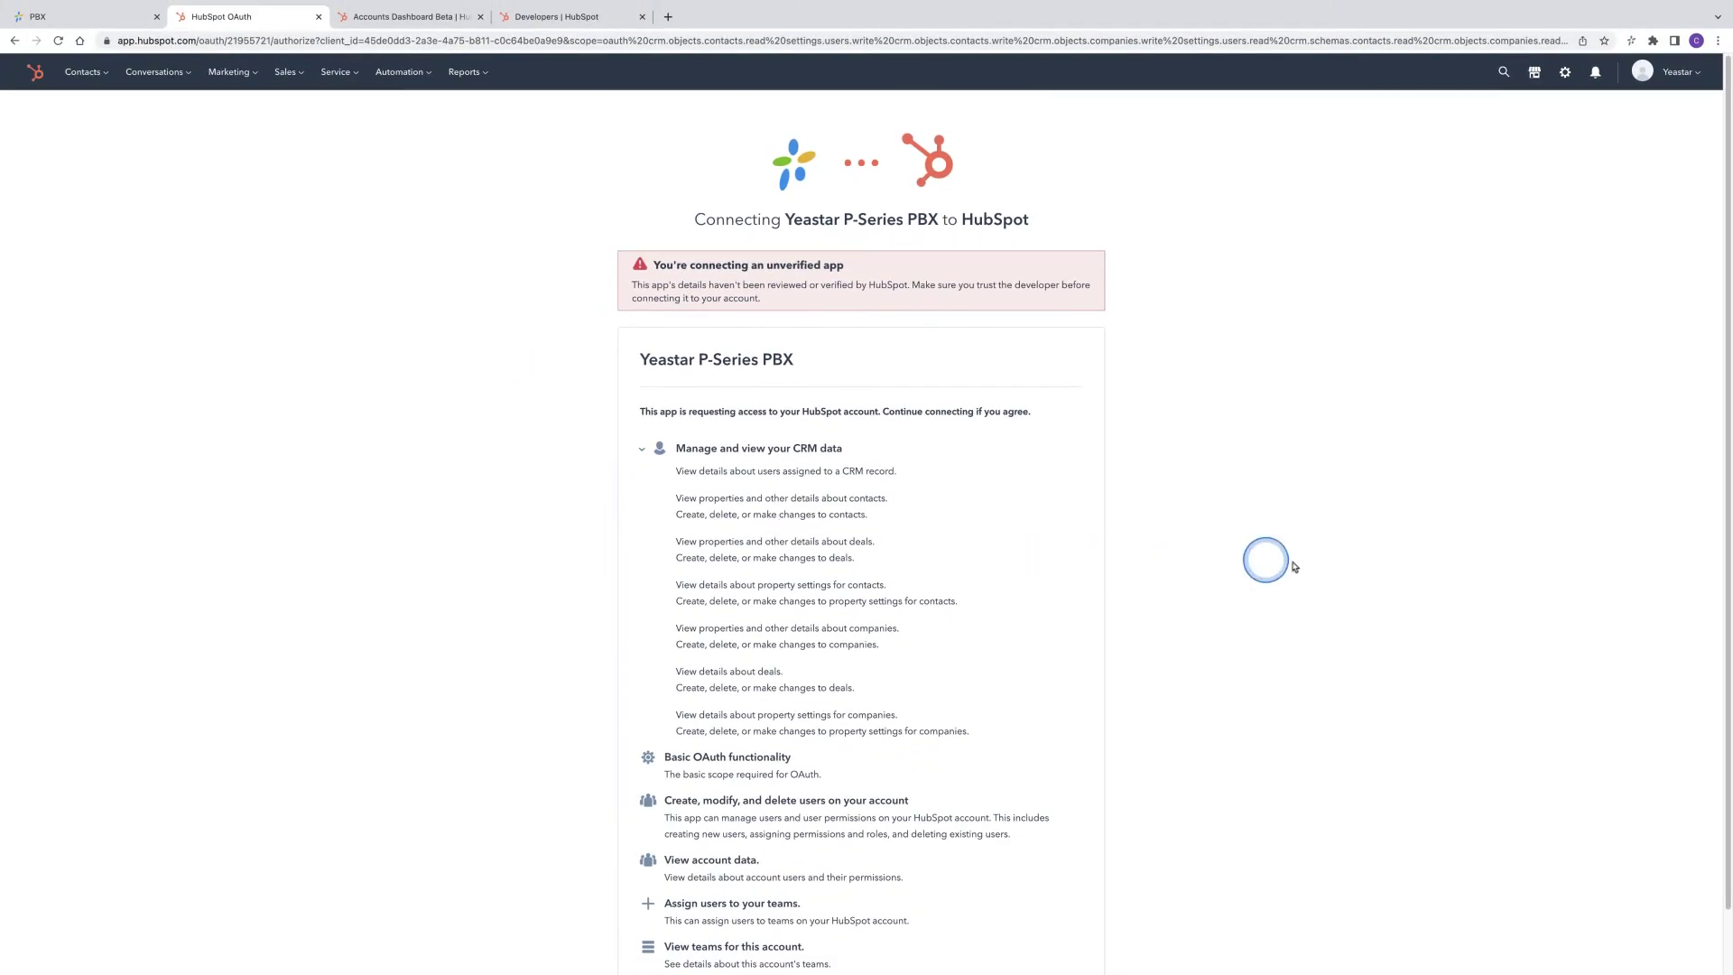
{"action": "scroll", "coordinate": [1311, 561], "scroll_direction": "down", "scroll_amount": 2}
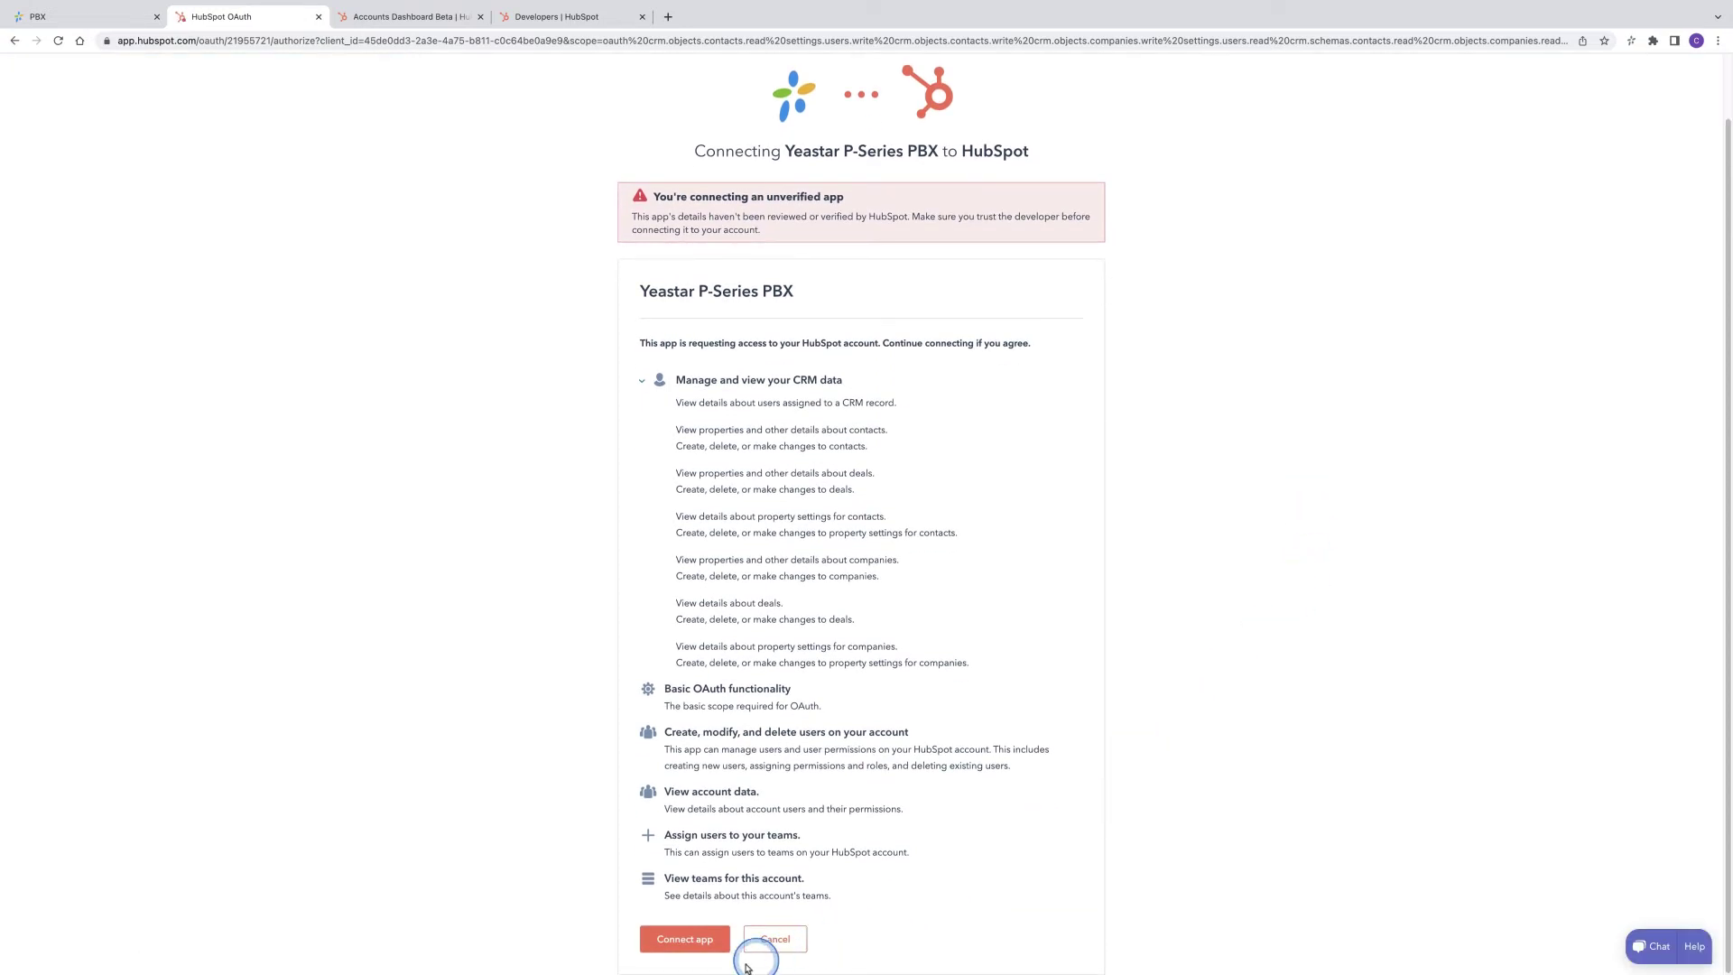
{"action": "left_click", "coordinate": [686, 938]}
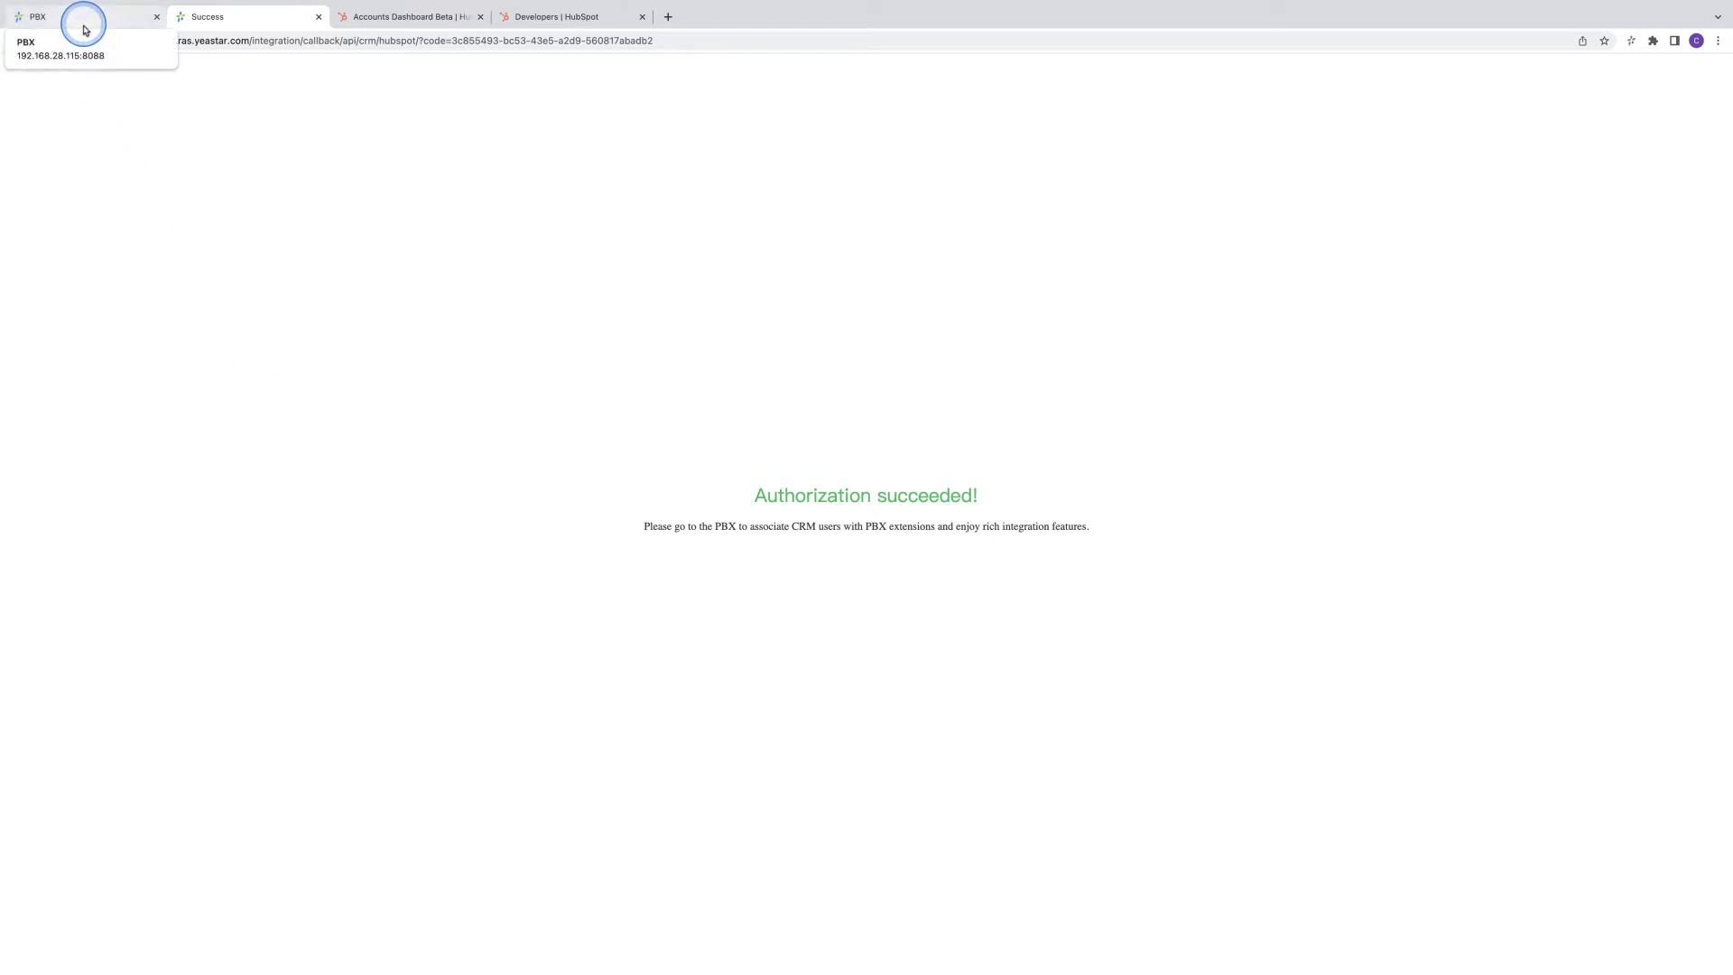
{"action": "left_click", "coordinate": [84, 29]}
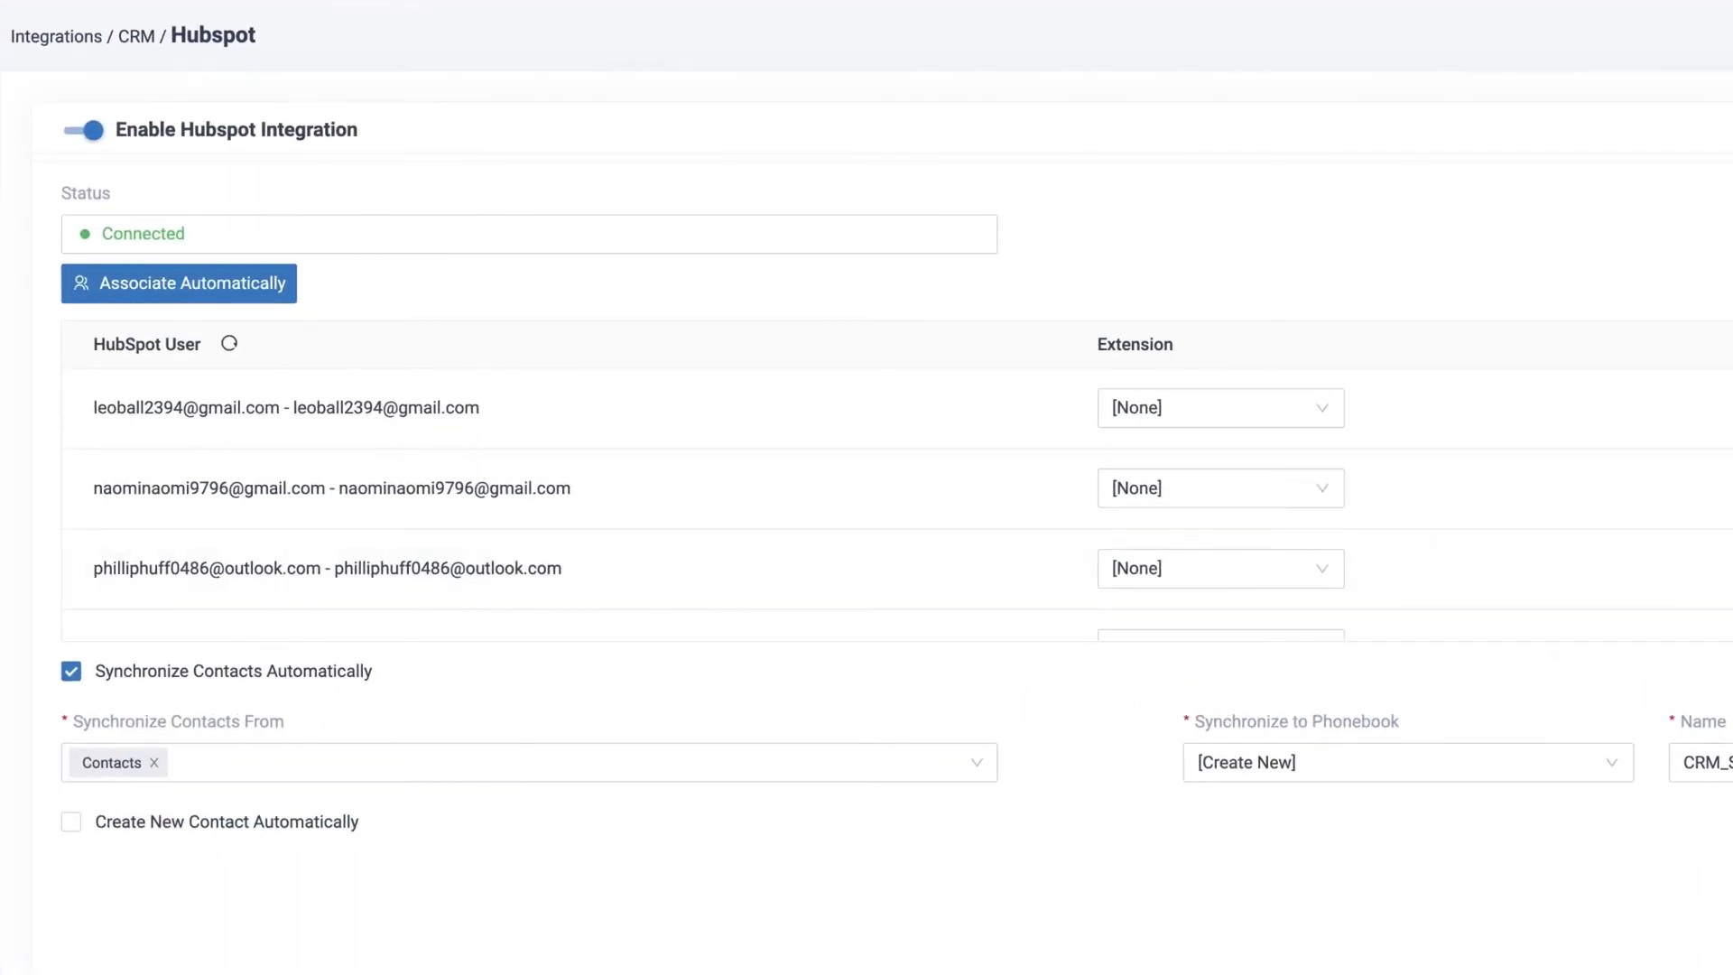
{"action": "scroll", "coordinate": [542, 514], "scroll_direction": "down", "scroll_amount": 2}
{"action": "scroll", "coordinate": [543, 515], "scroll_direction": "up", "scroll_amount": 2}
Step: Assign extension 1000 to the first HubSpot user and refresh the user list
{"action": "left_click", "coordinate": [1299, 413]}
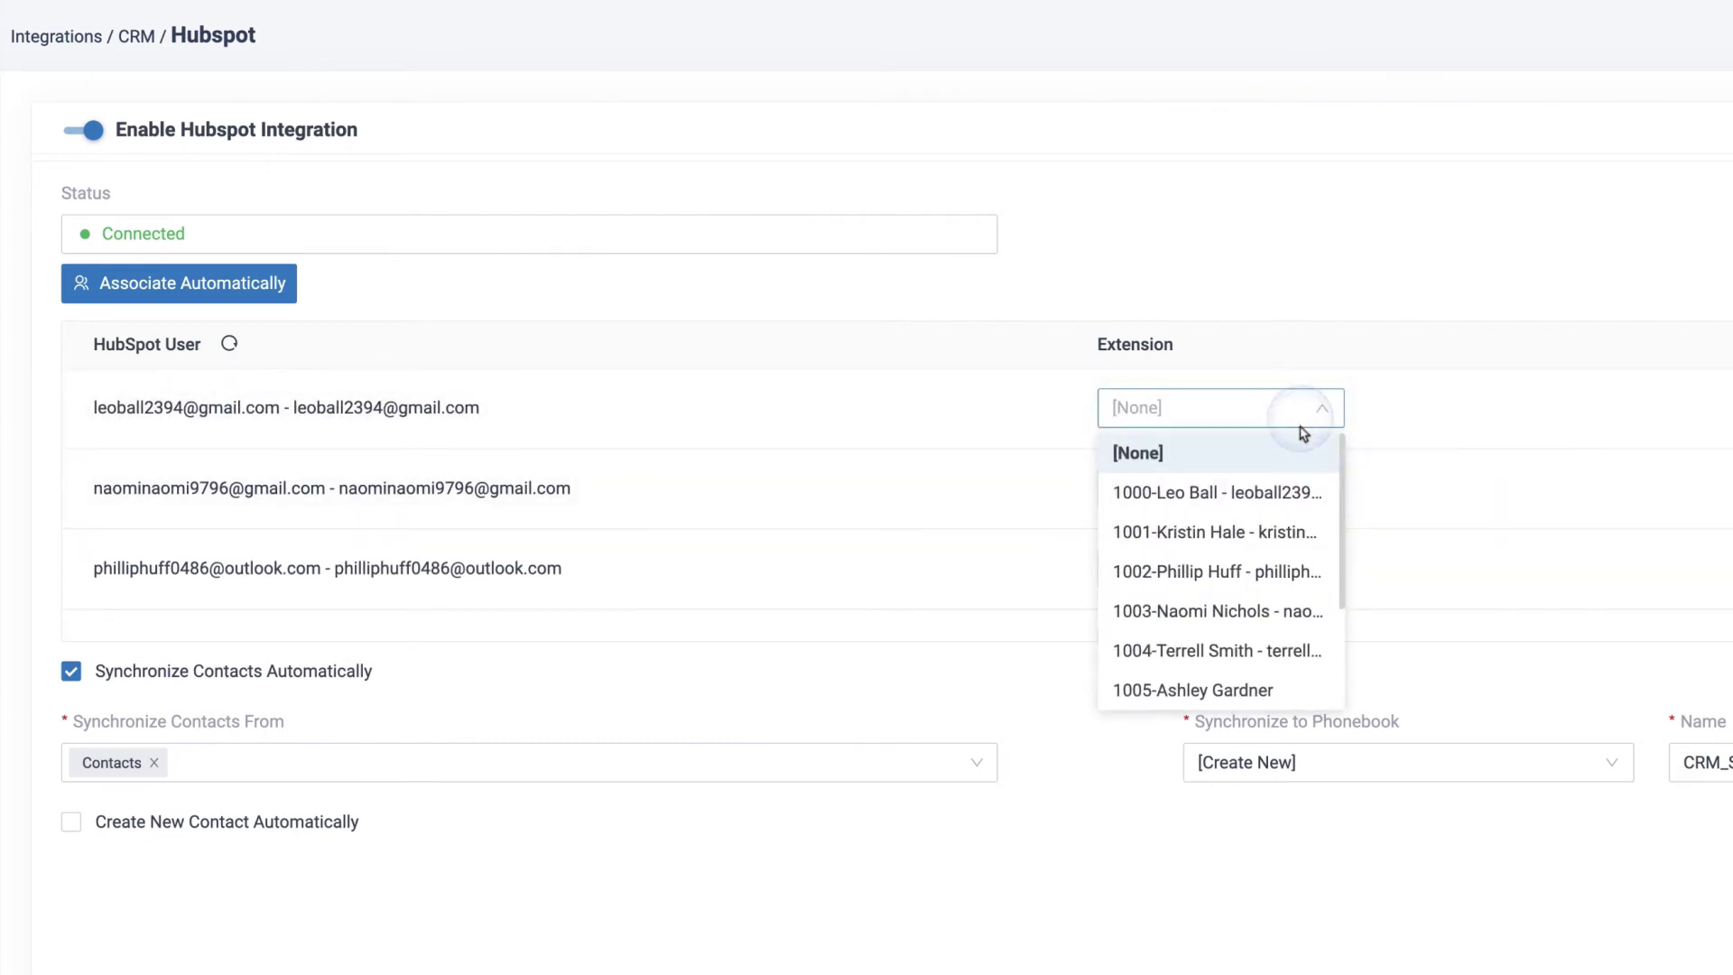
{"action": "left_click", "coordinate": [1218, 491]}
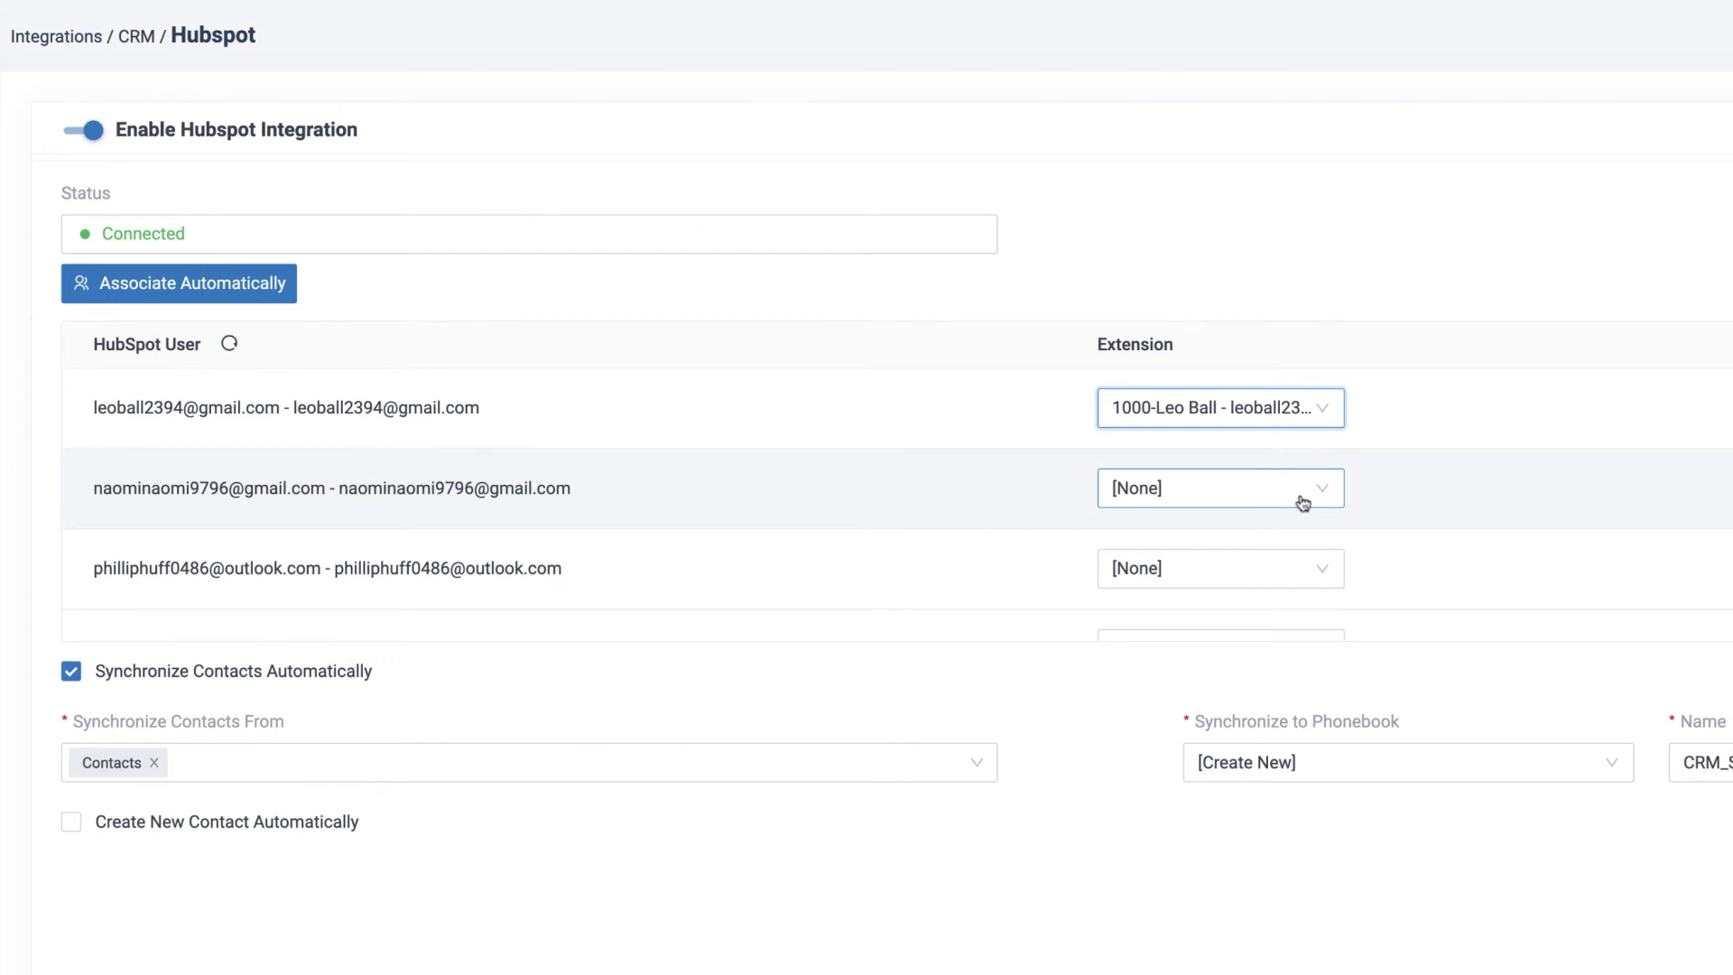
{"action": "left_click", "coordinate": [230, 343]}
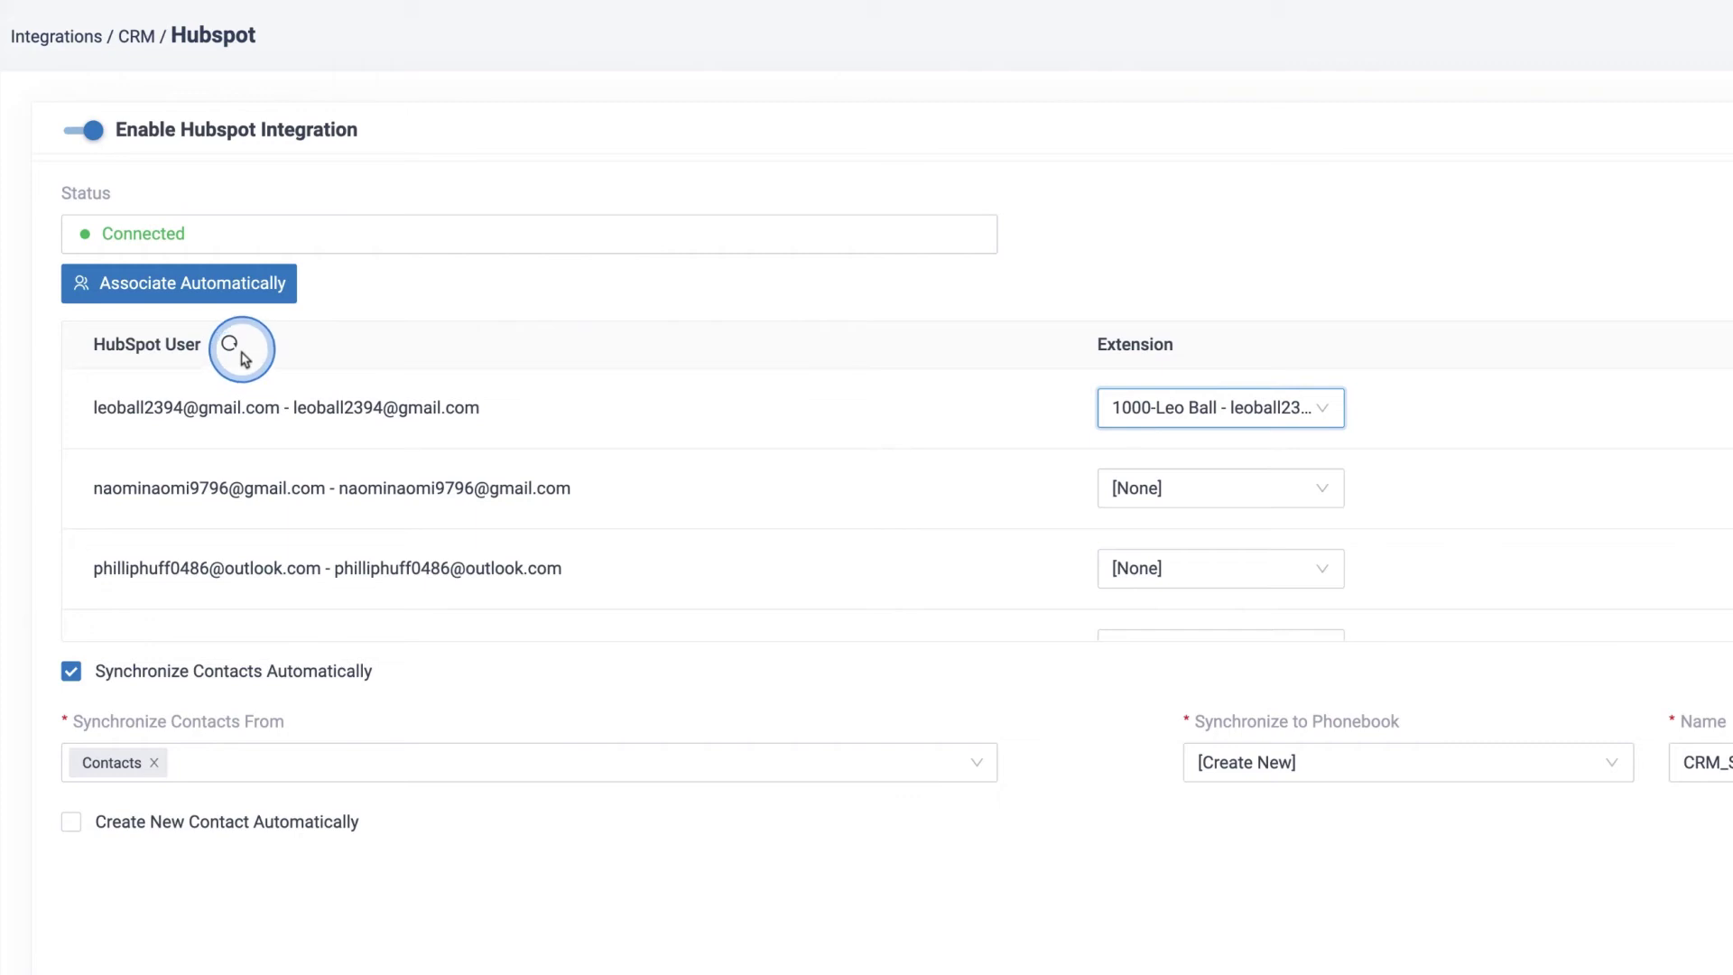
Step: Associate remaining users to extensions automatically by shared email and save
{"action": "left_click", "coordinate": [247, 302]}
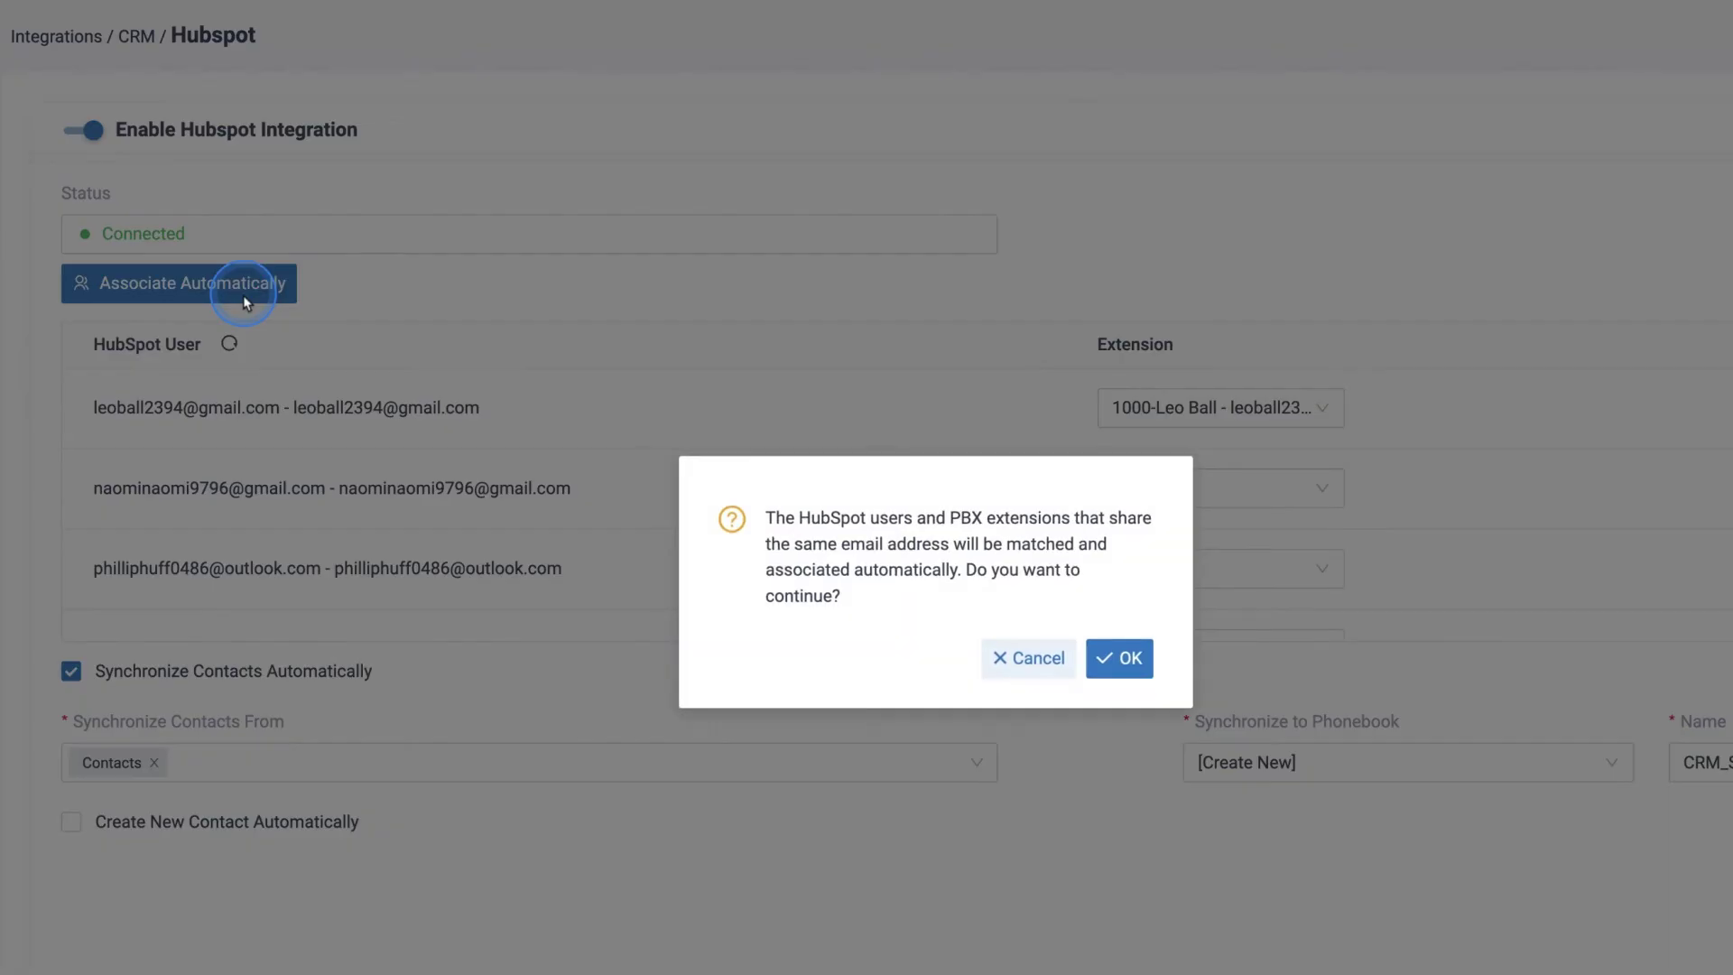
{"action": "left_click", "coordinate": [1138, 658]}
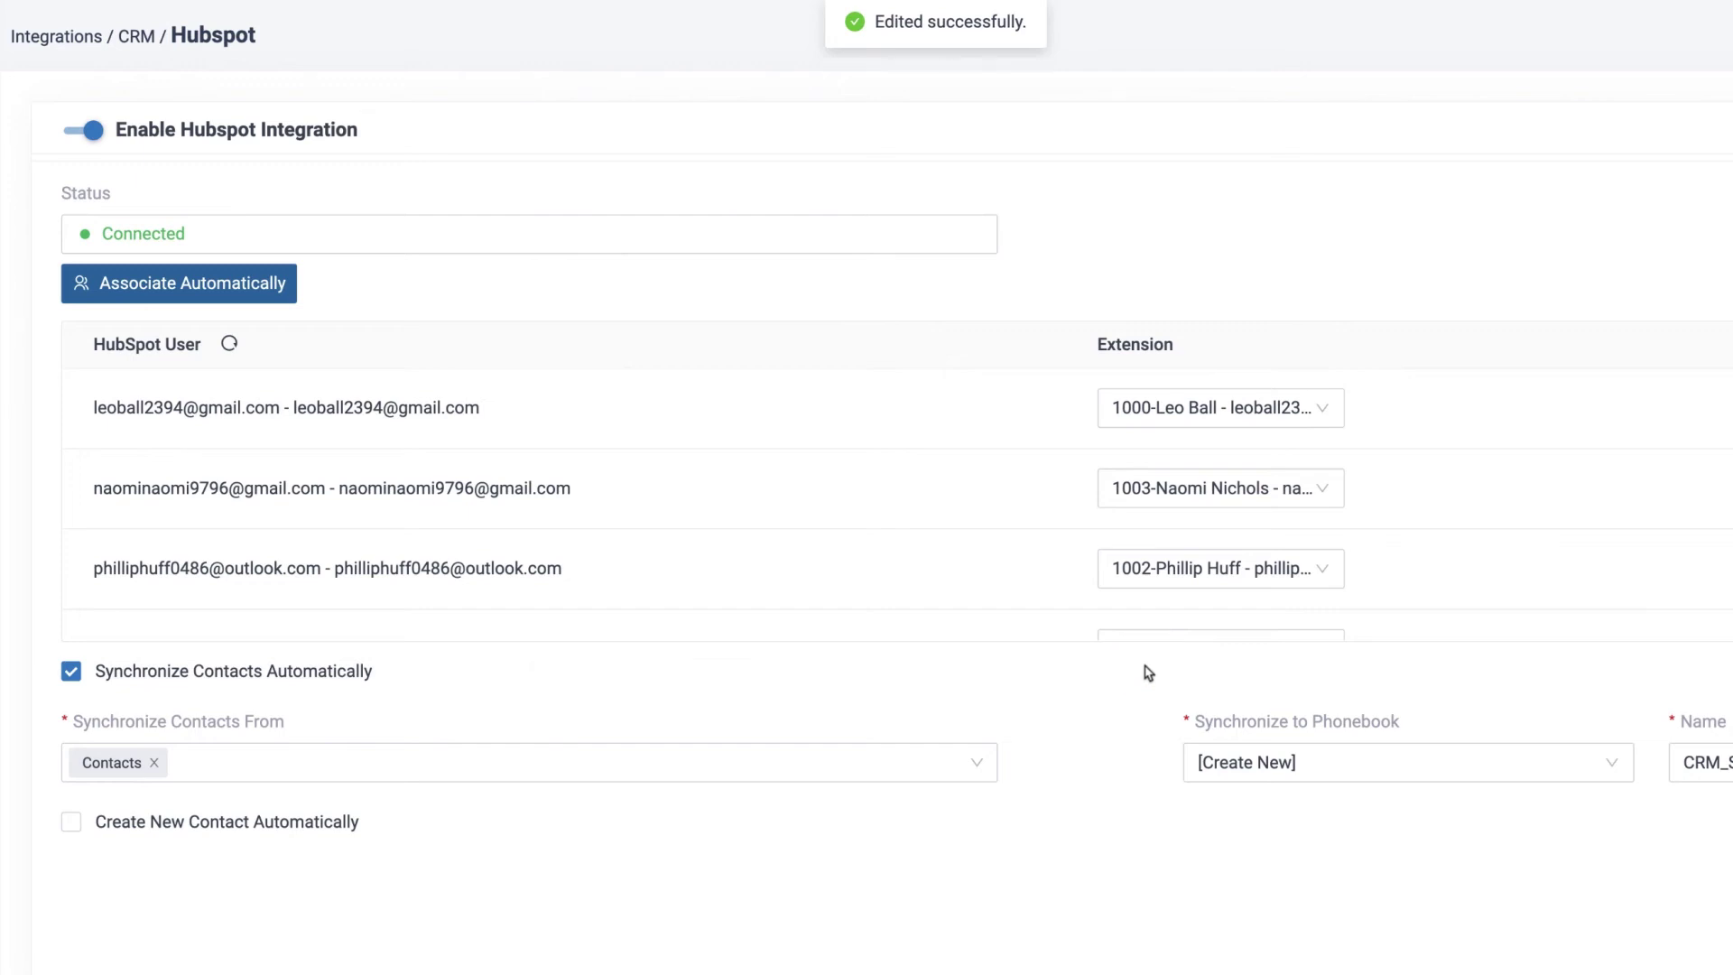
{"action": "scroll", "coordinate": [1145, 569], "scroll_direction": "down", "scroll_amount": 3}
{"action": "scroll", "coordinate": [1145, 568], "scroll_direction": "up", "scroll_amount": 3}
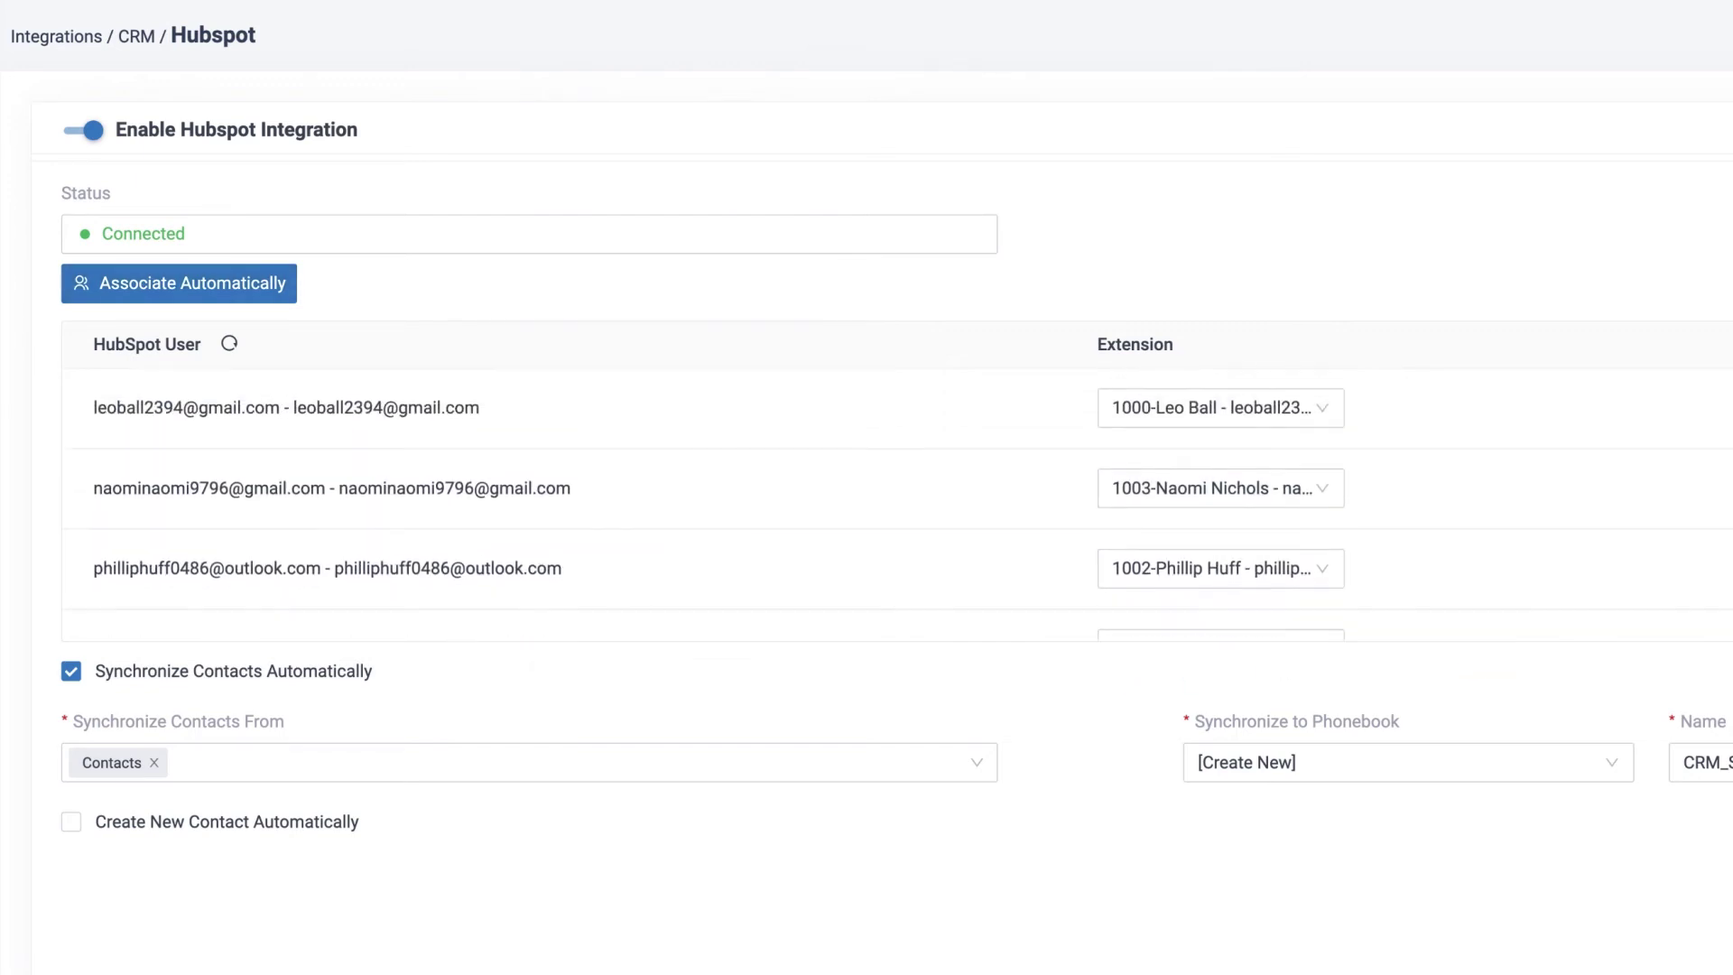
{"action": "left_click", "coordinate": [279, 932]}
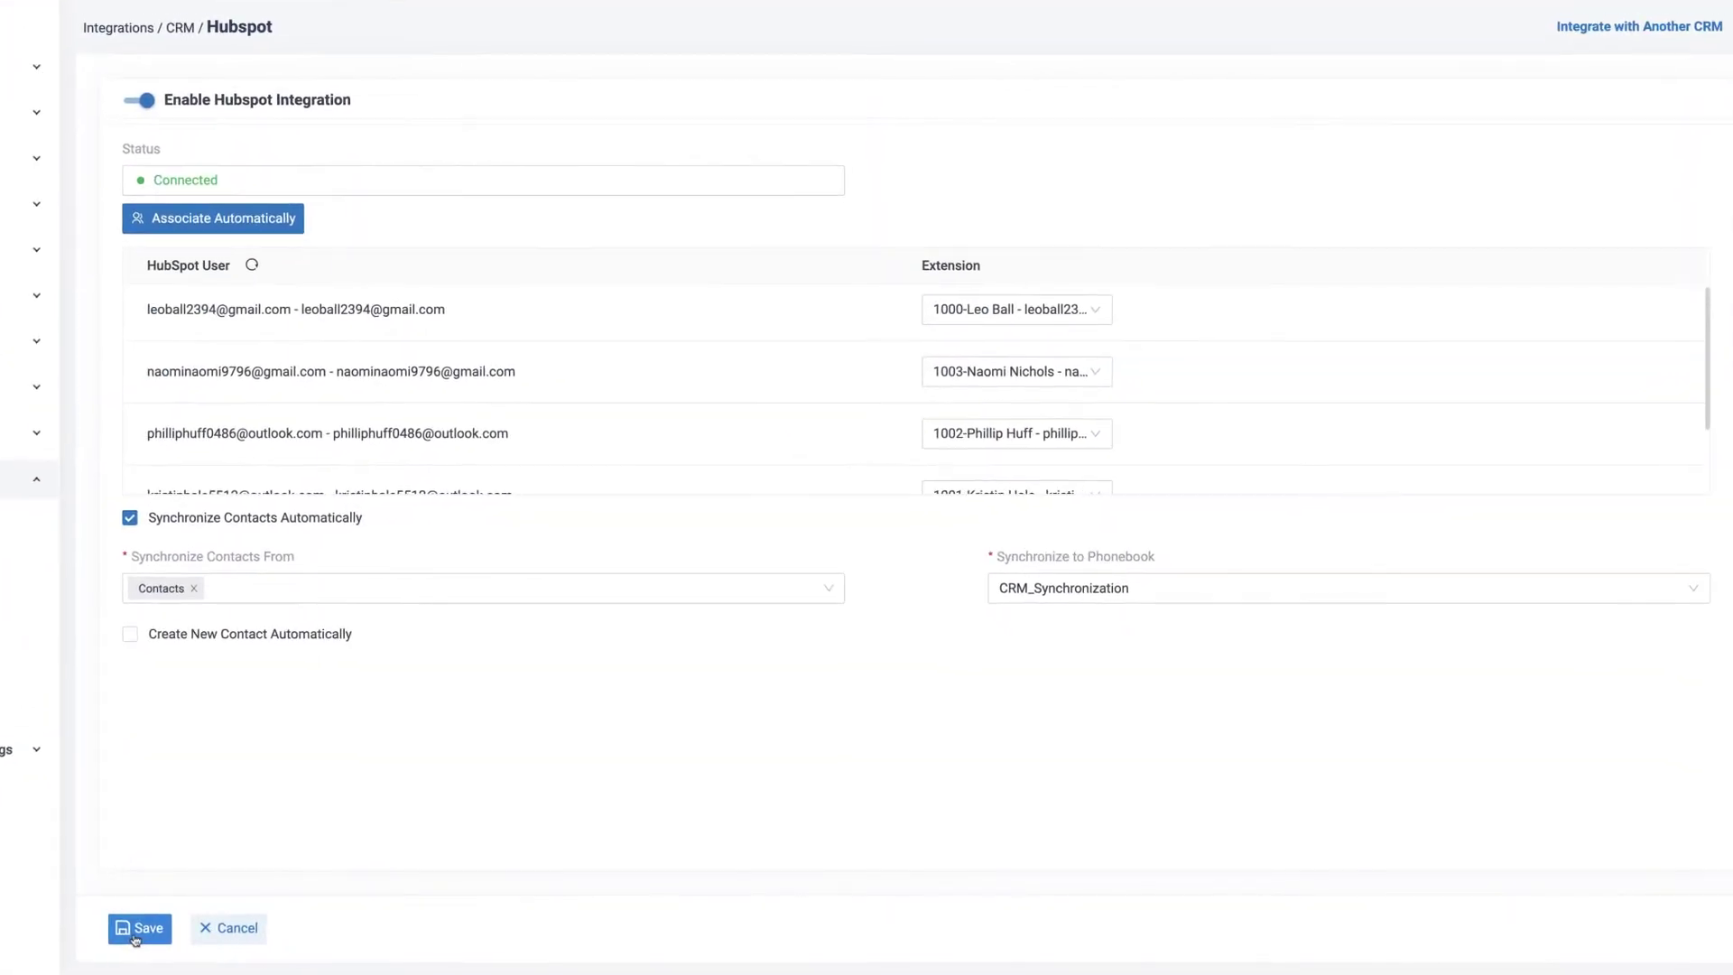
Step: Sync Contacts and Companies into a new HubSpot_CRM_Synchronization phonebook
{"action": "left_click", "coordinate": [680, 570]}
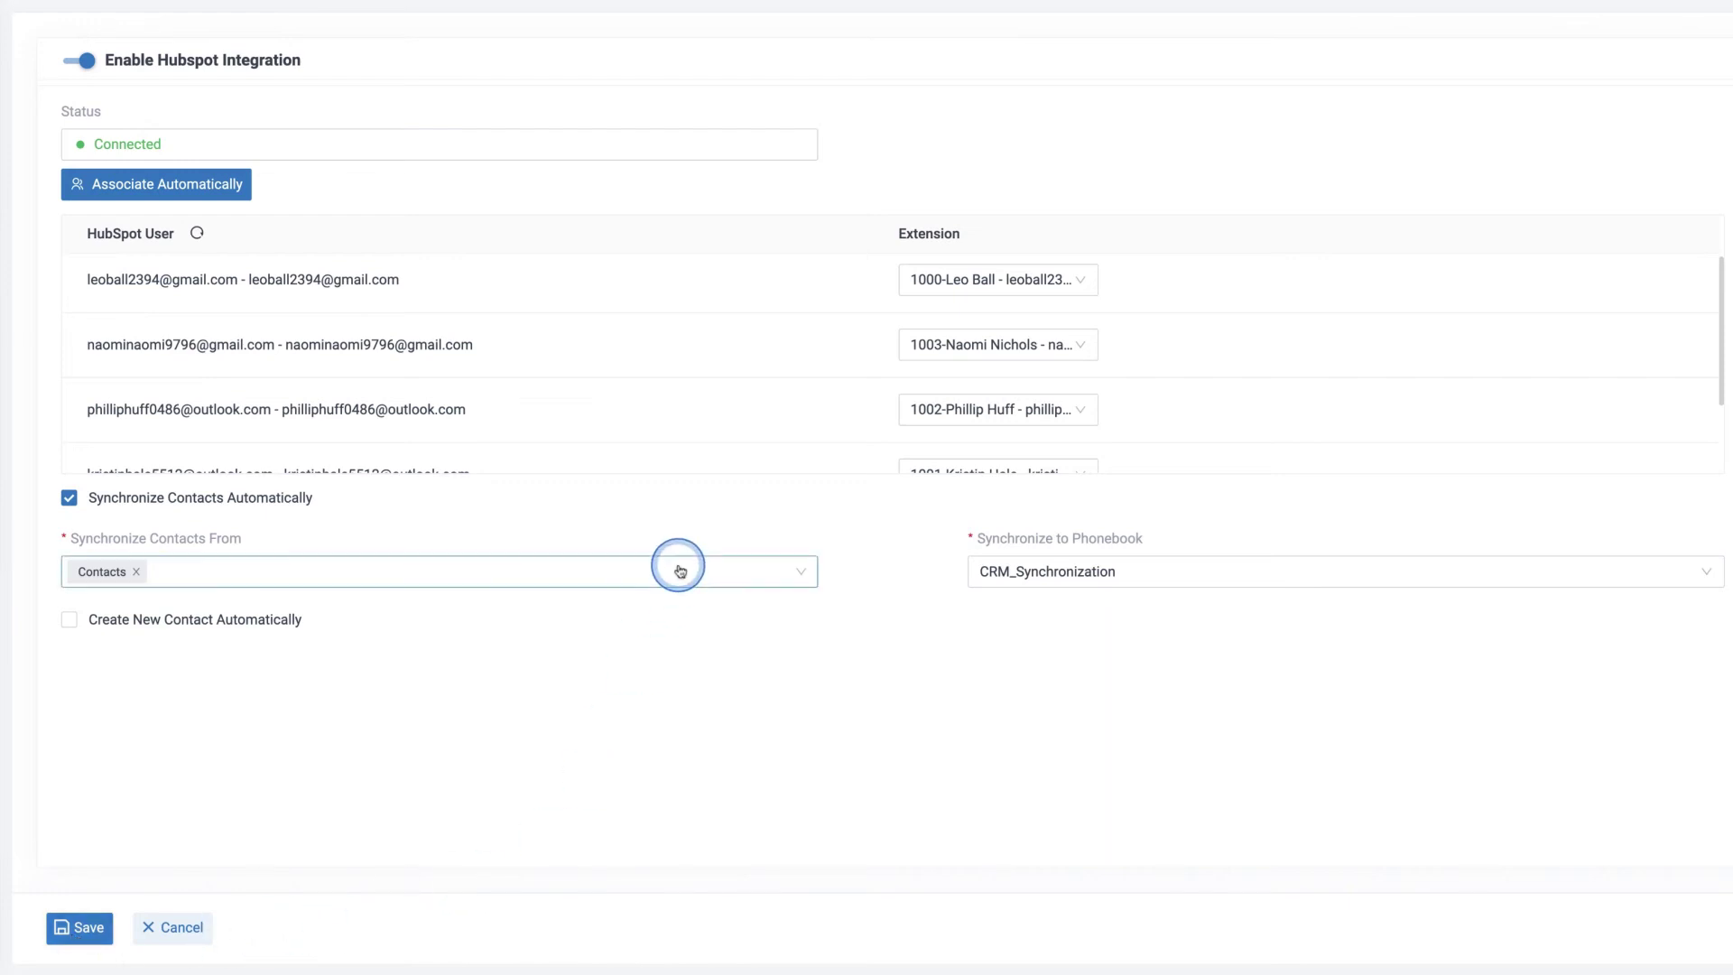
{"action": "left_click", "coordinate": [680, 570]}
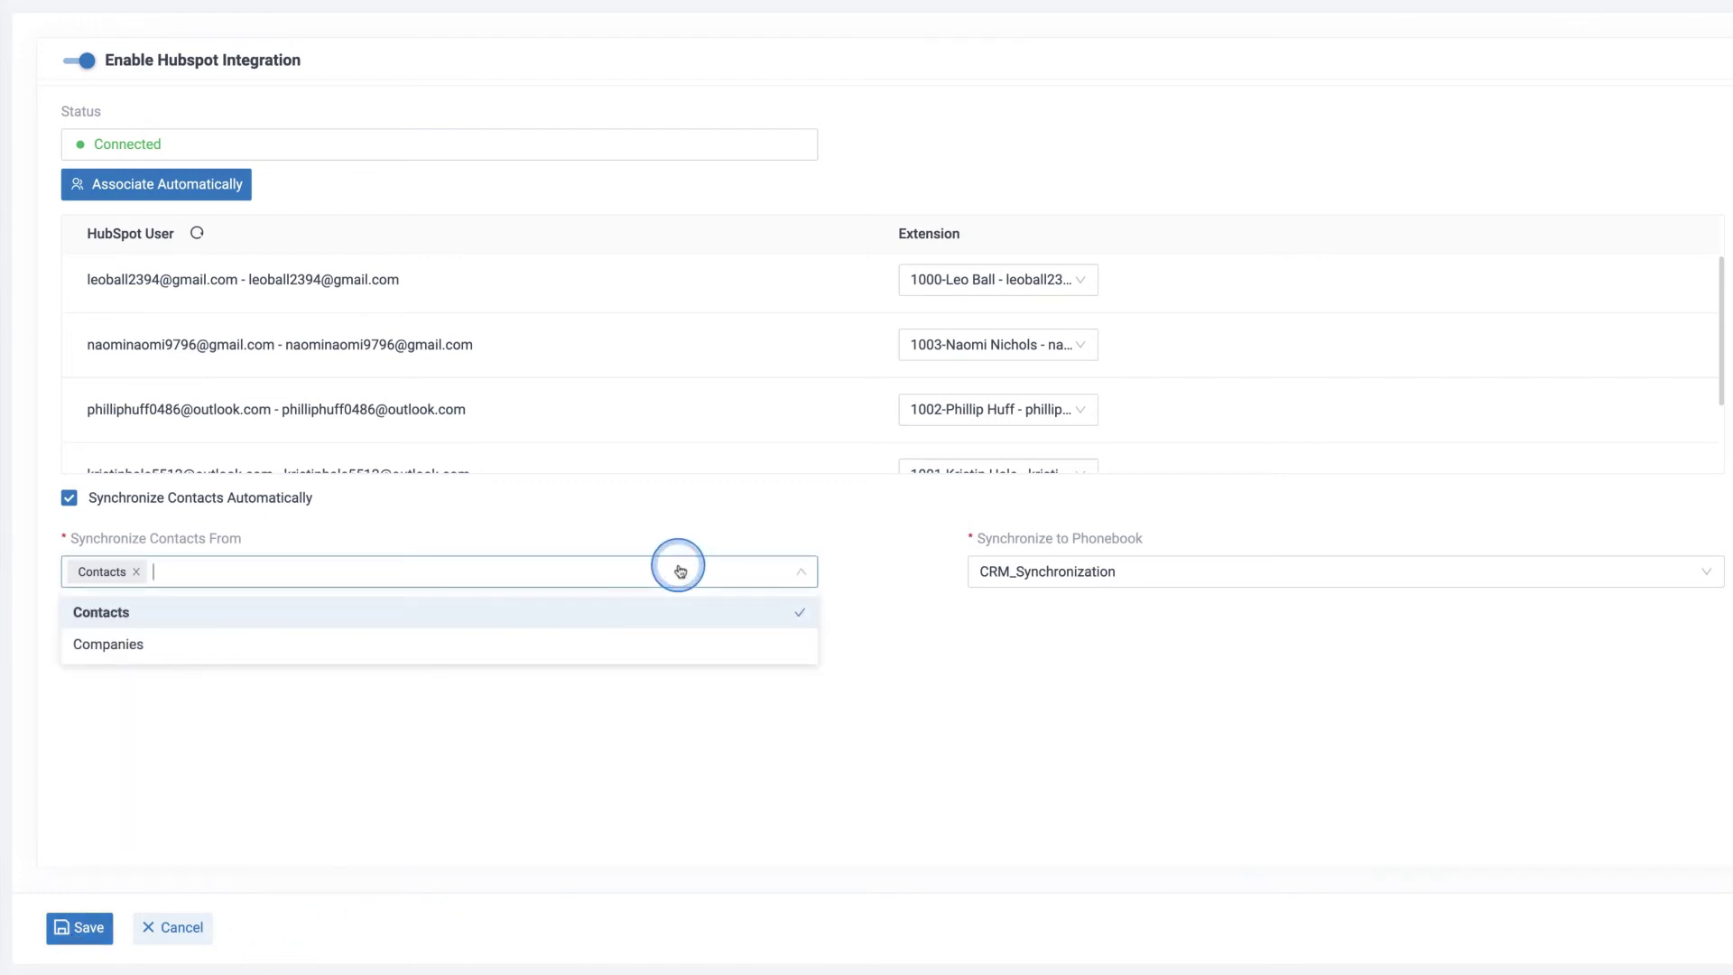
{"action": "left_click", "coordinate": [670, 614]}
{"action": "left_click", "coordinate": [664, 648]}
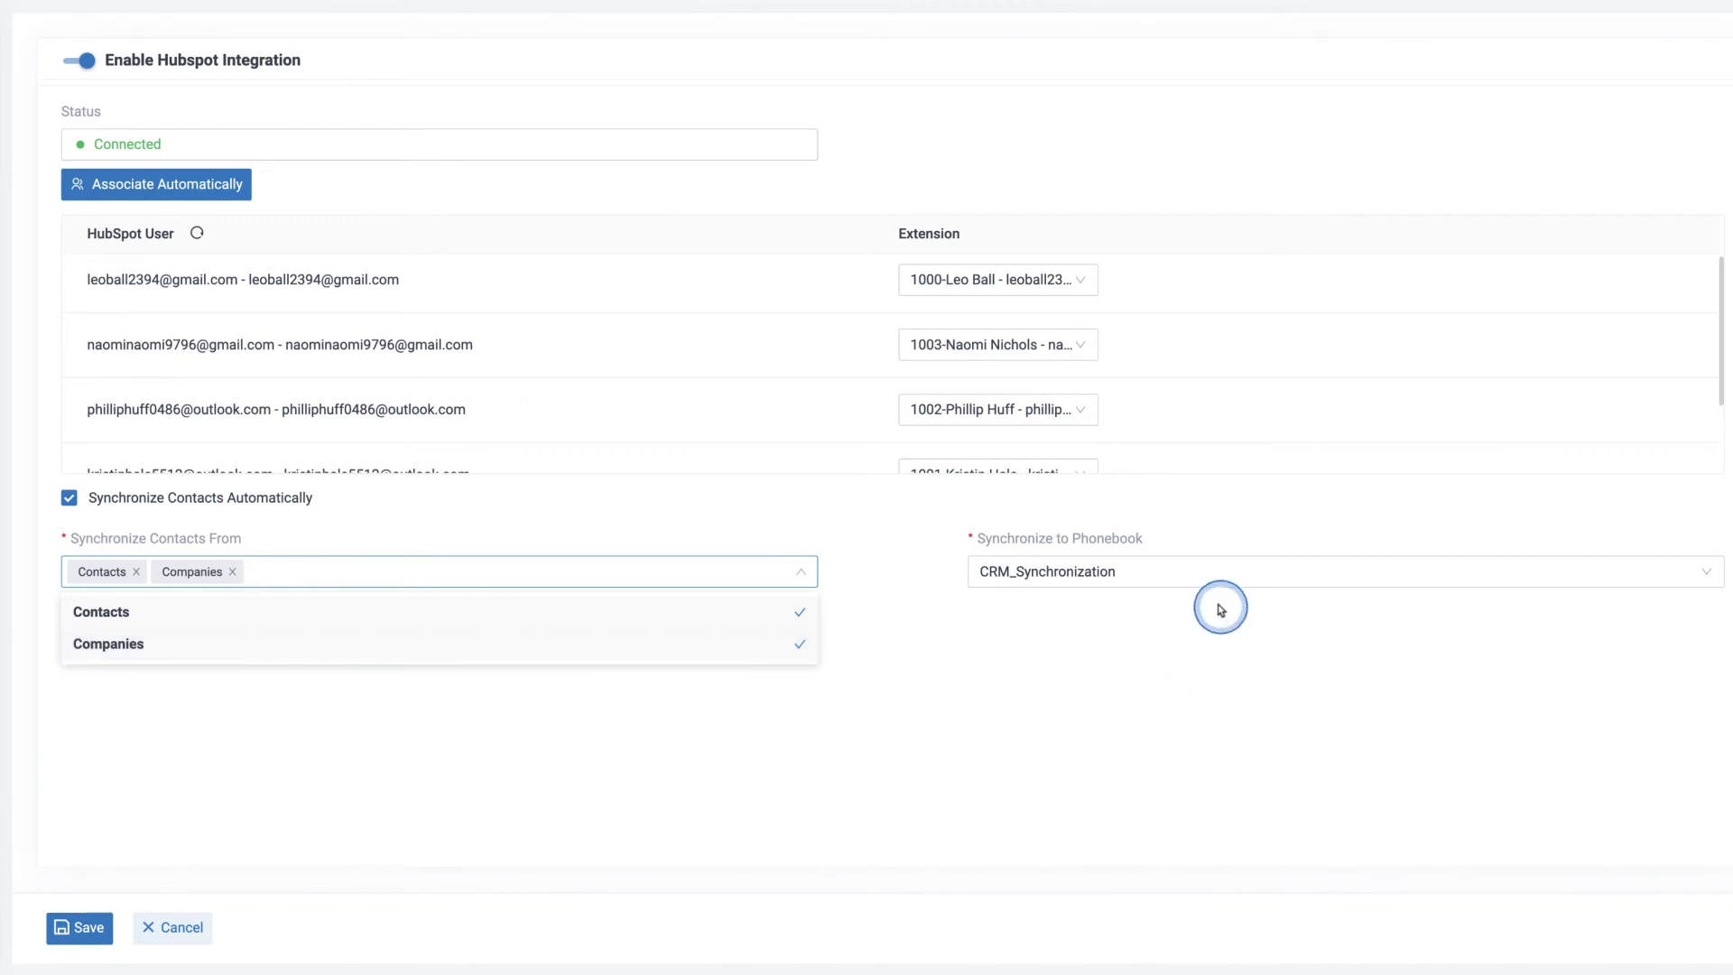
{"action": "left_click", "coordinate": [1208, 578]}
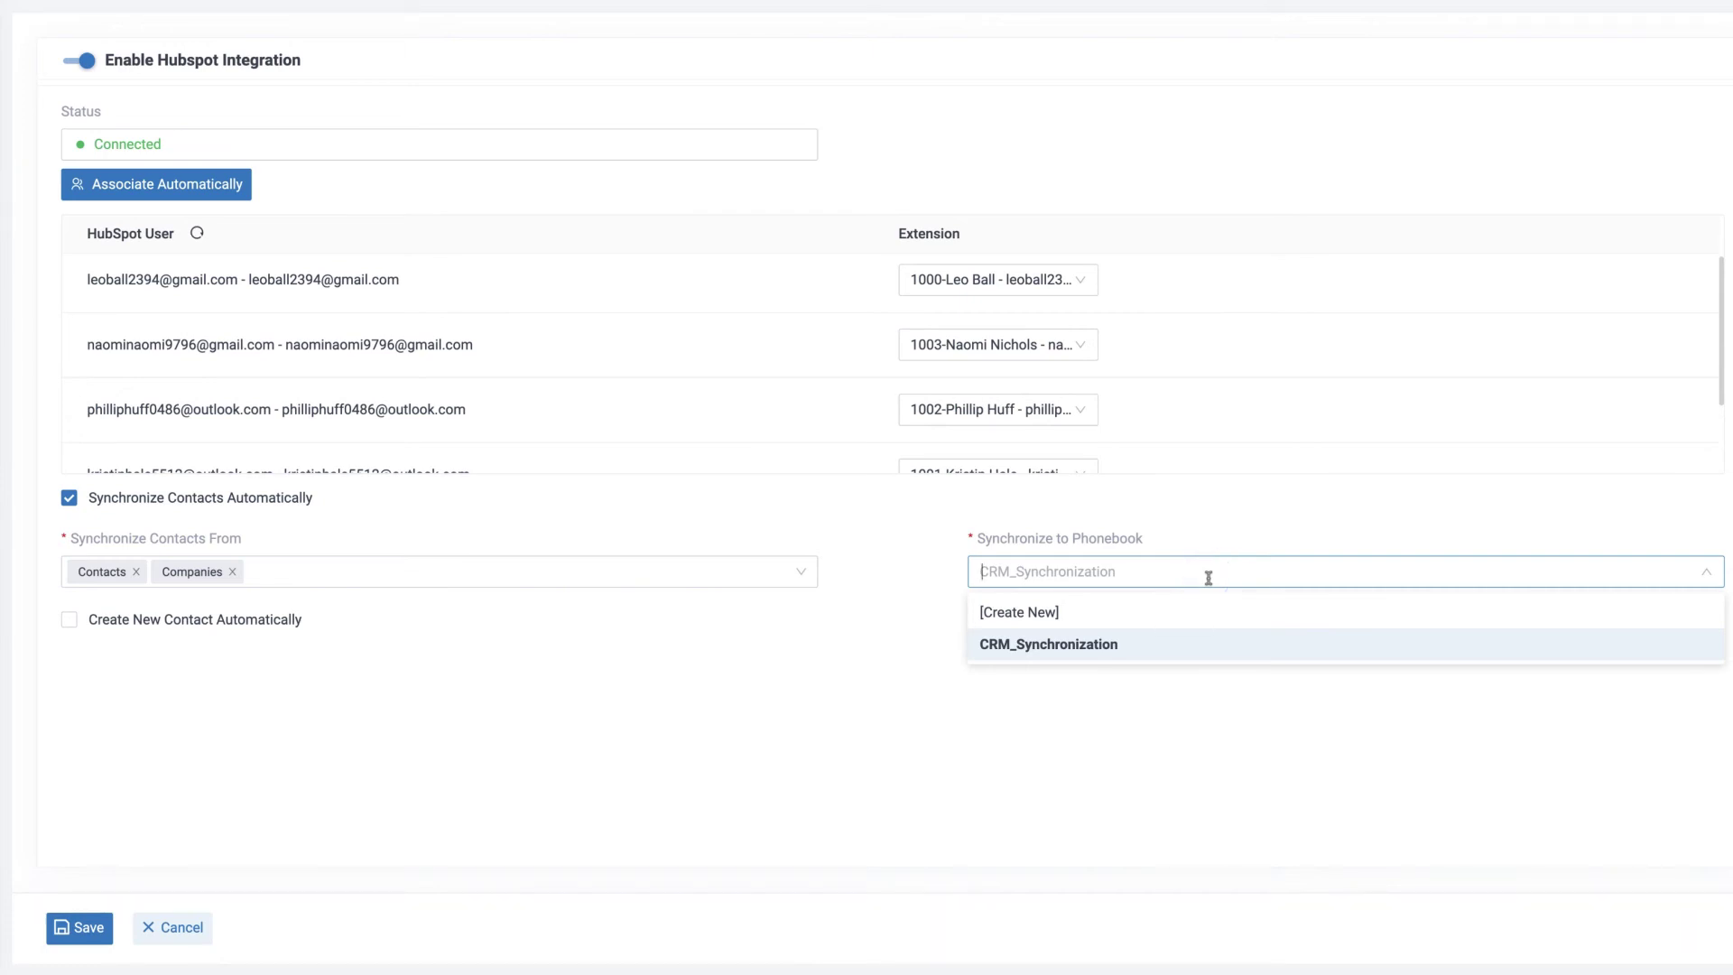
{"action": "left_click", "coordinate": [1203, 610]}
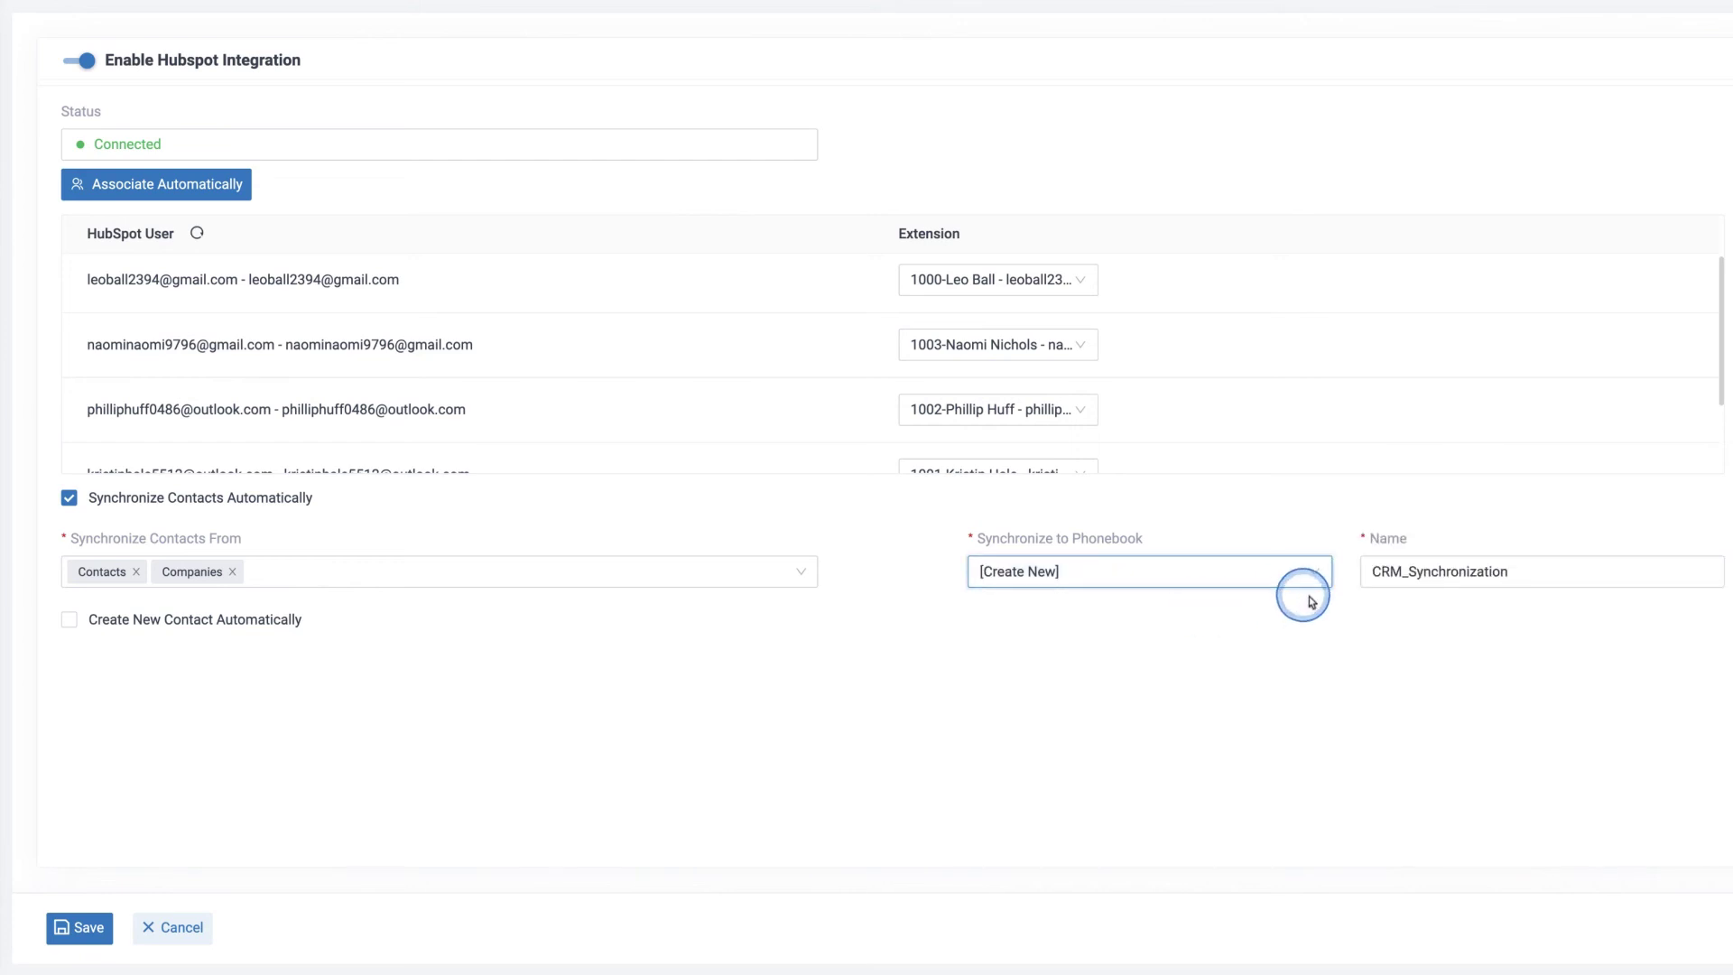
{"action": "left_click", "coordinate": [87, 934]}
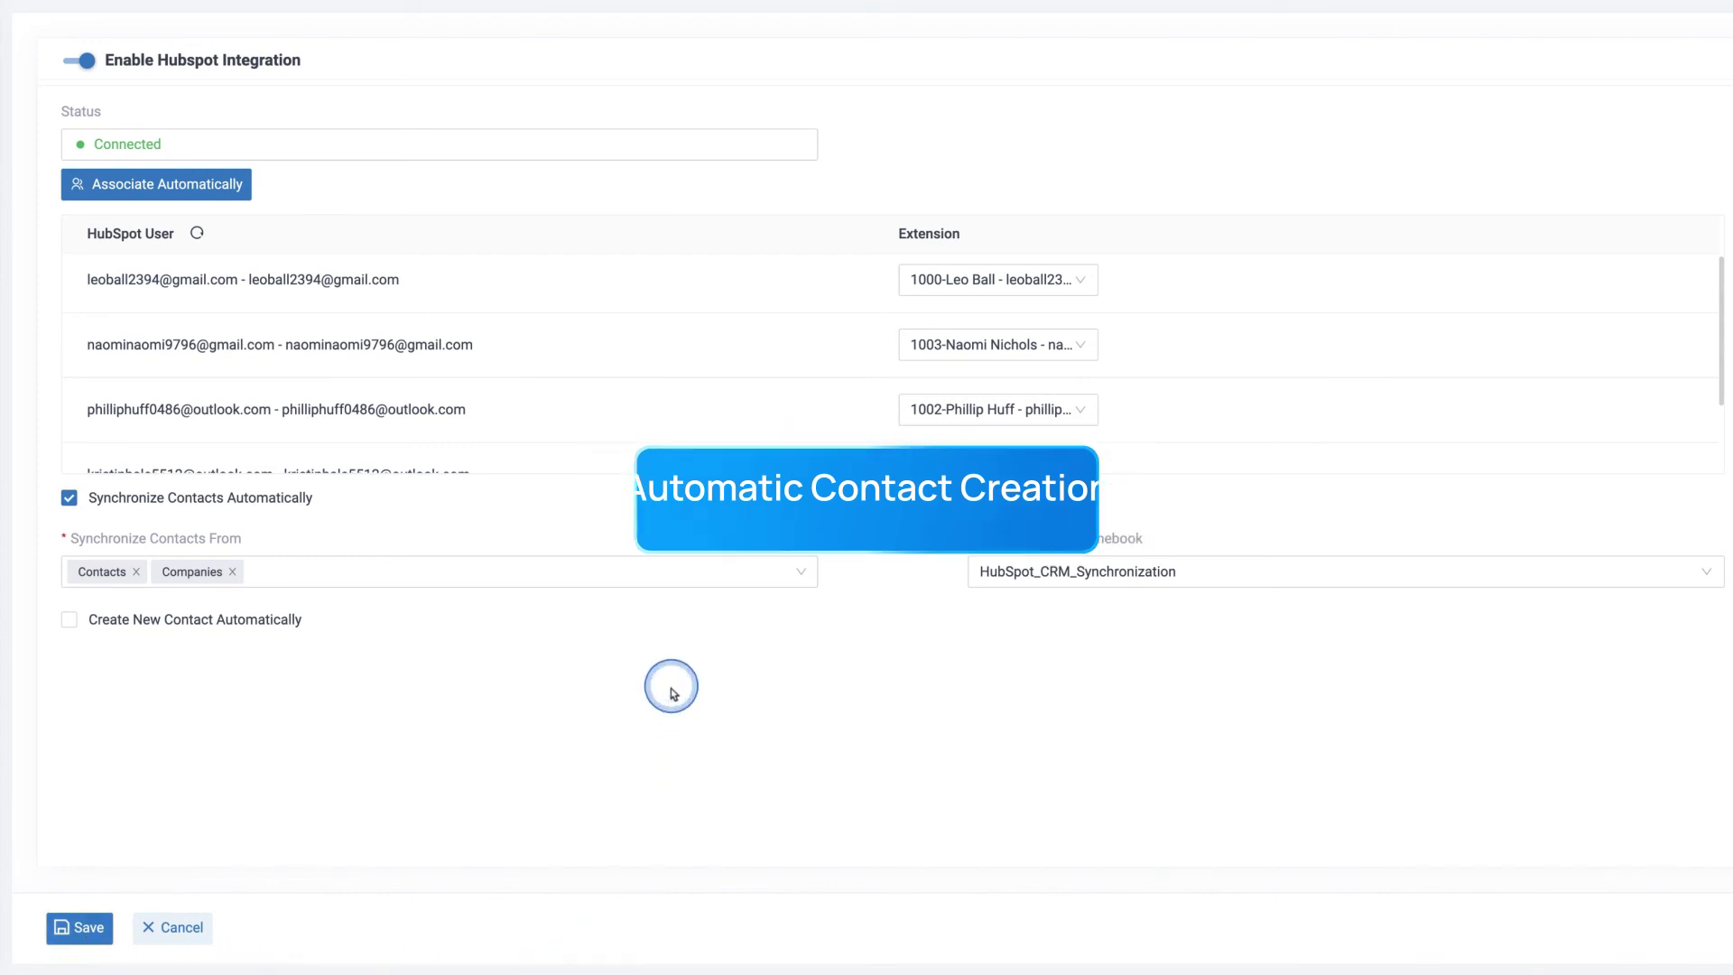
Step: Enable Create New Contact Automatically for Inbound and Outbound calls and save
{"action": "left_click", "coordinate": [70, 619]}
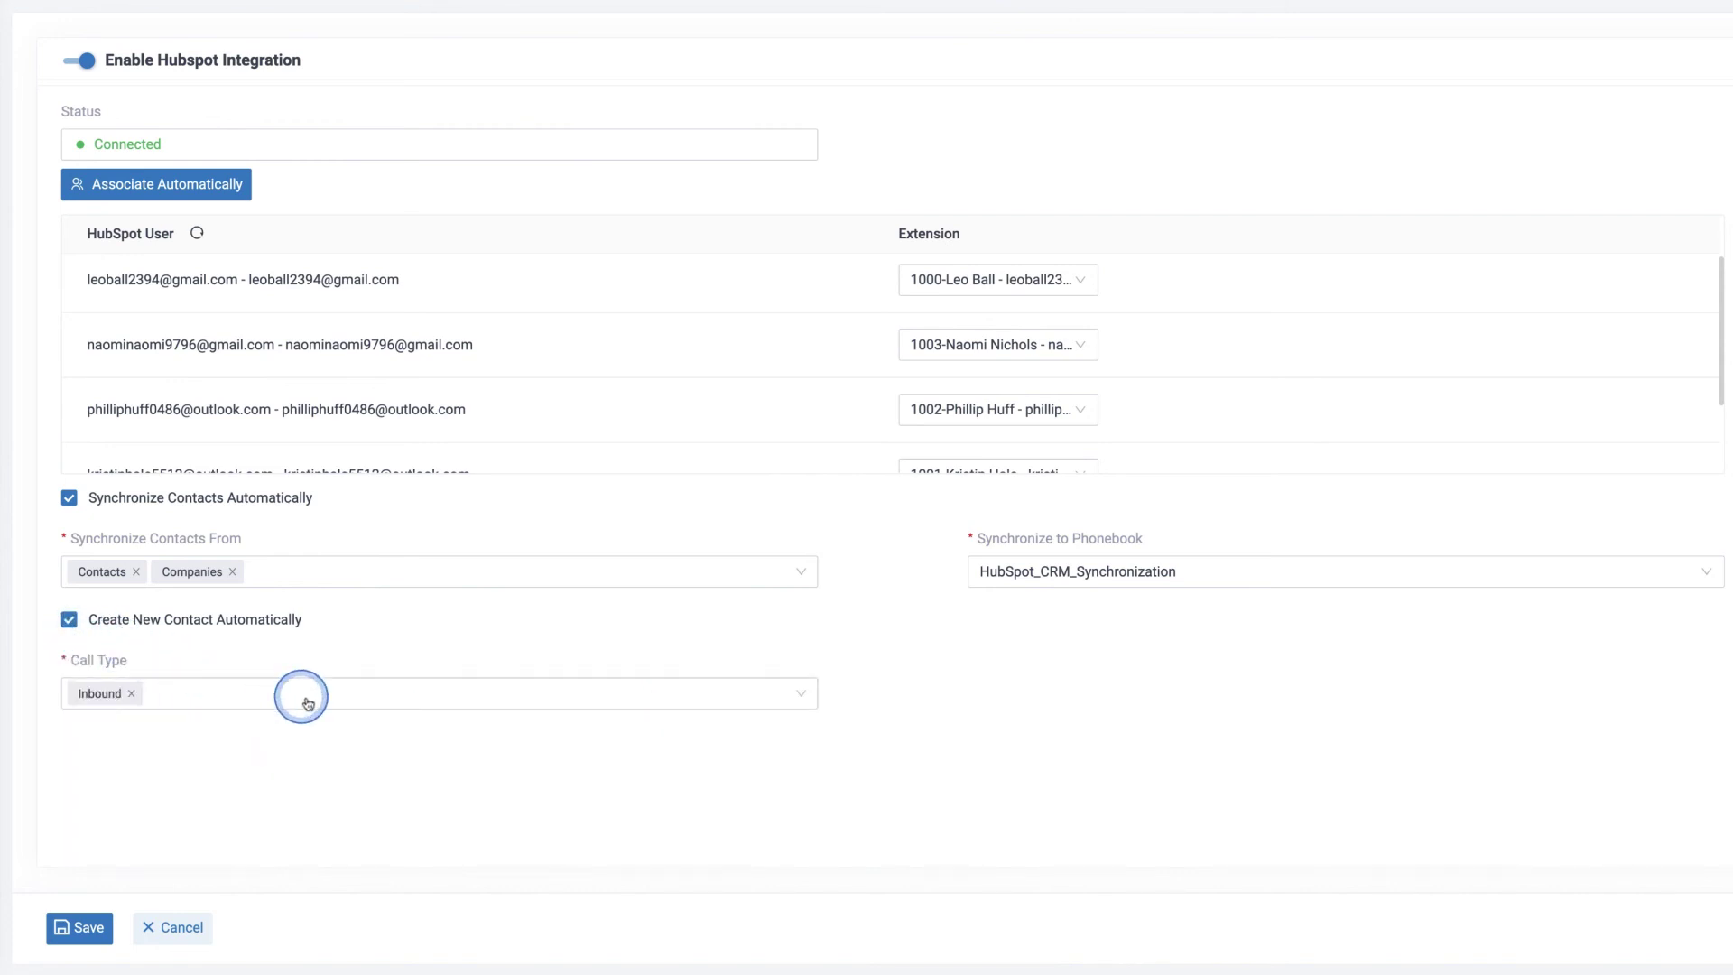
{"action": "left_click", "coordinate": [400, 696]}
{"action": "left_click", "coordinate": [397, 736]}
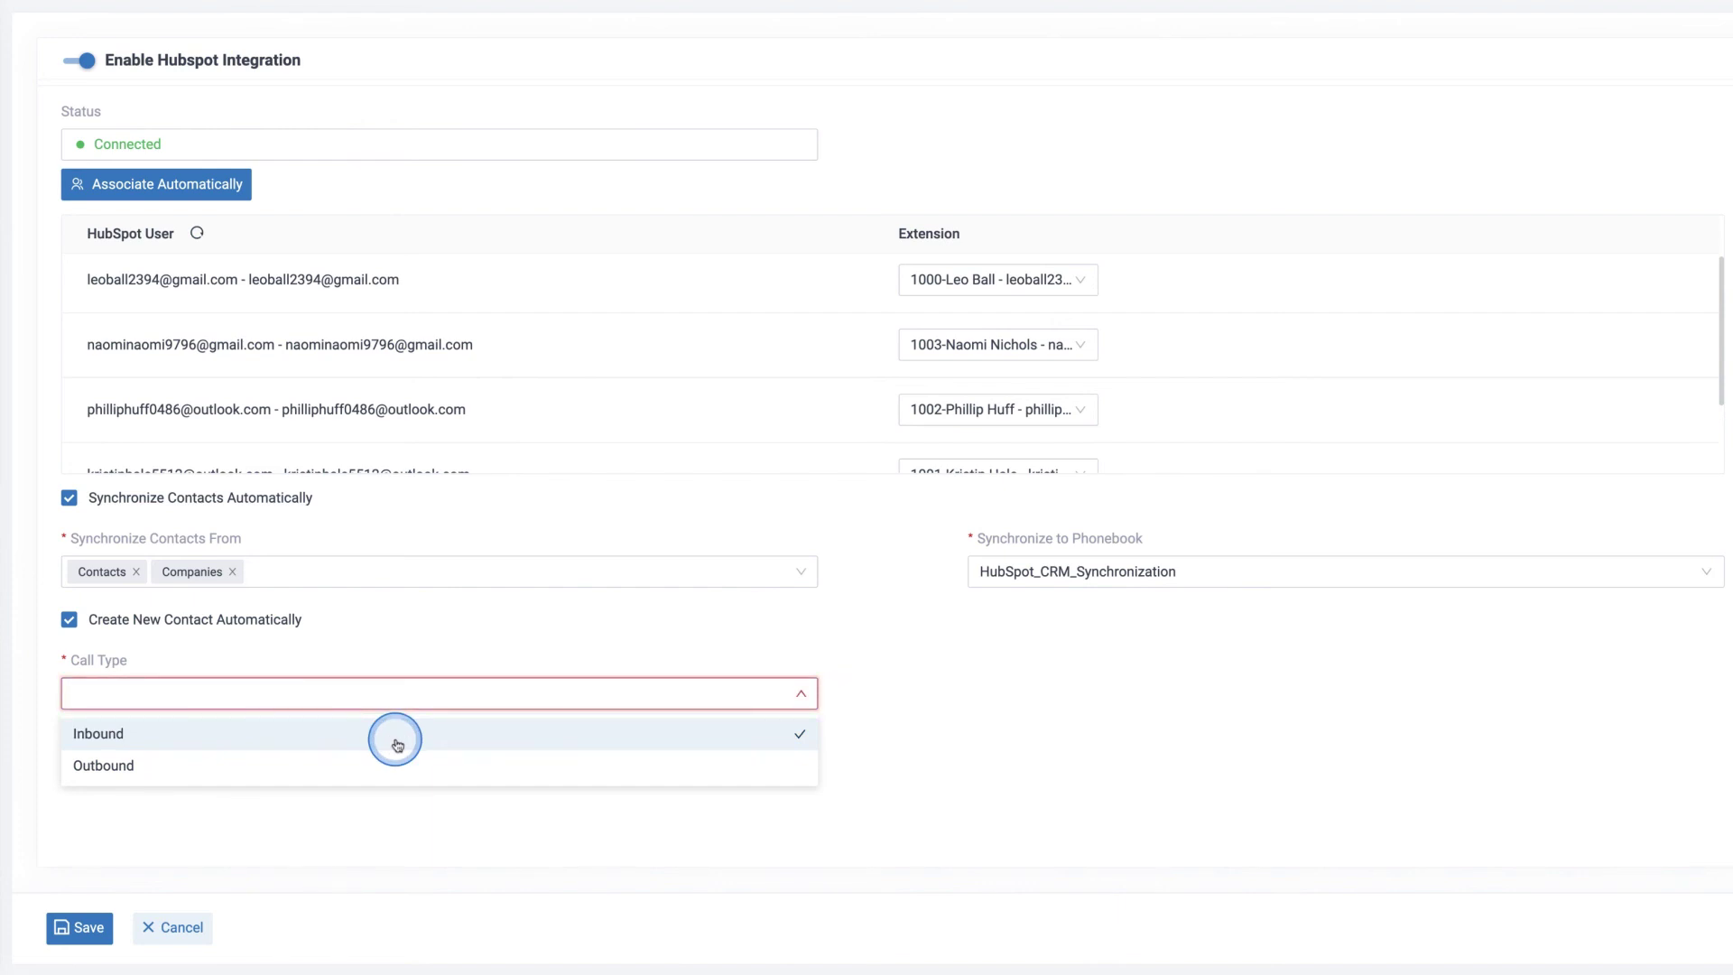
{"action": "left_click", "coordinate": [397, 741]}
{"action": "left_click", "coordinate": [397, 764]}
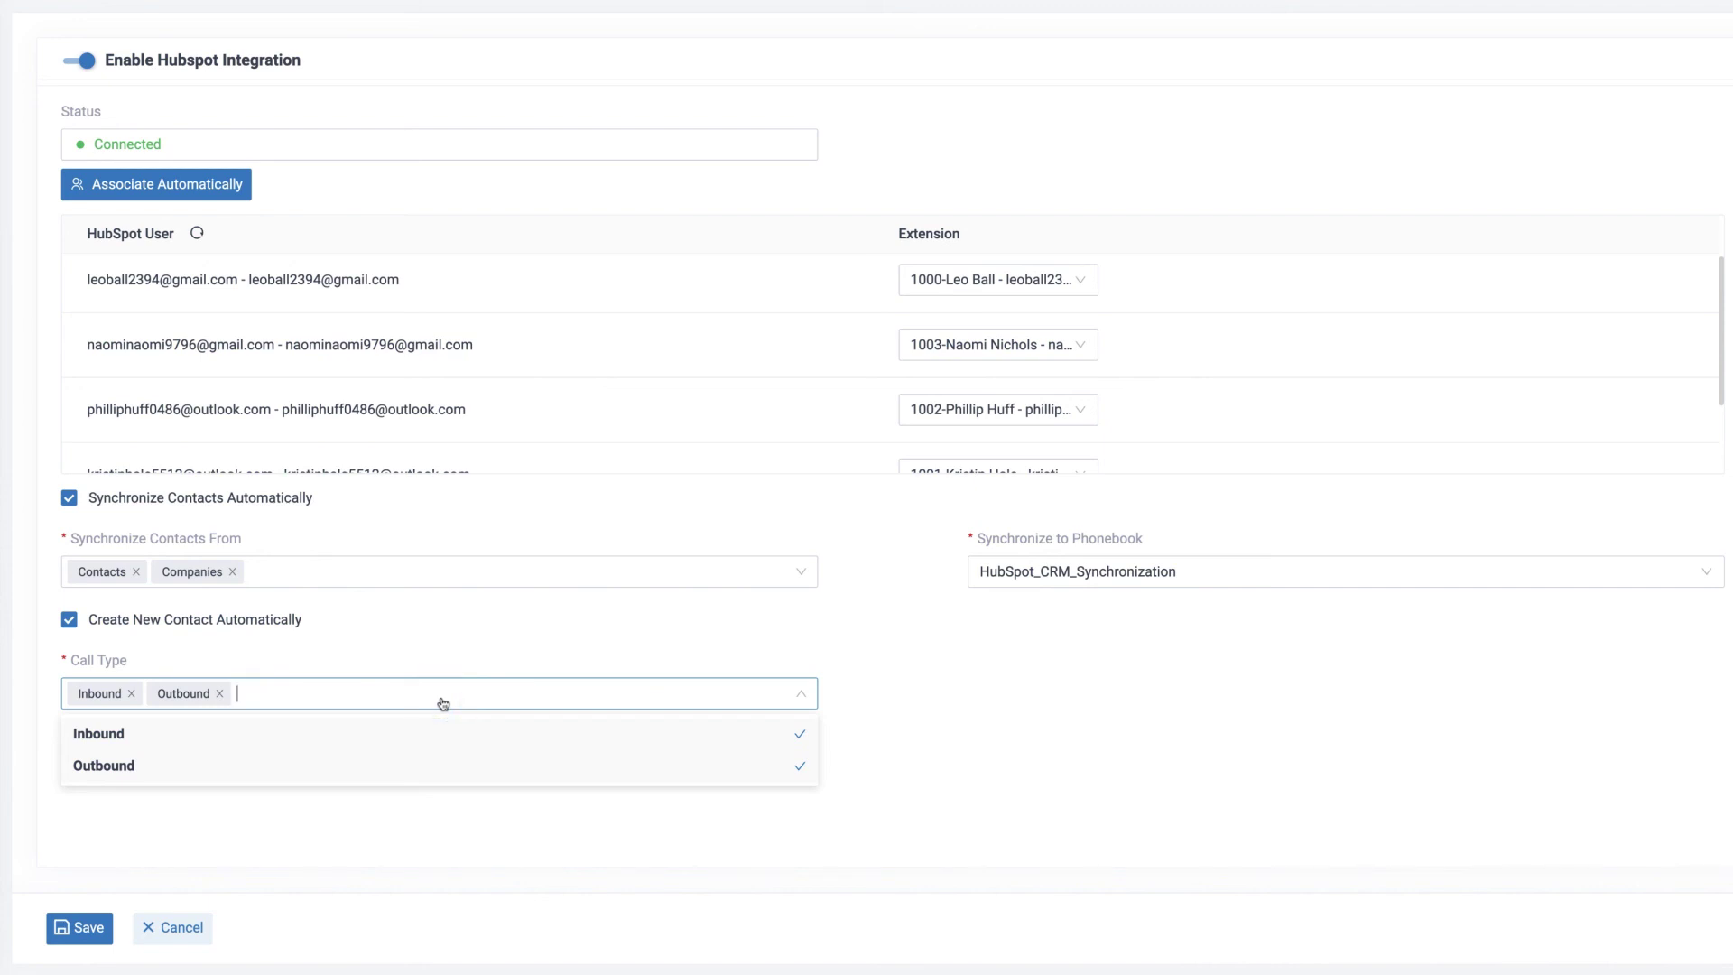
{"action": "left_click", "coordinate": [82, 927]}
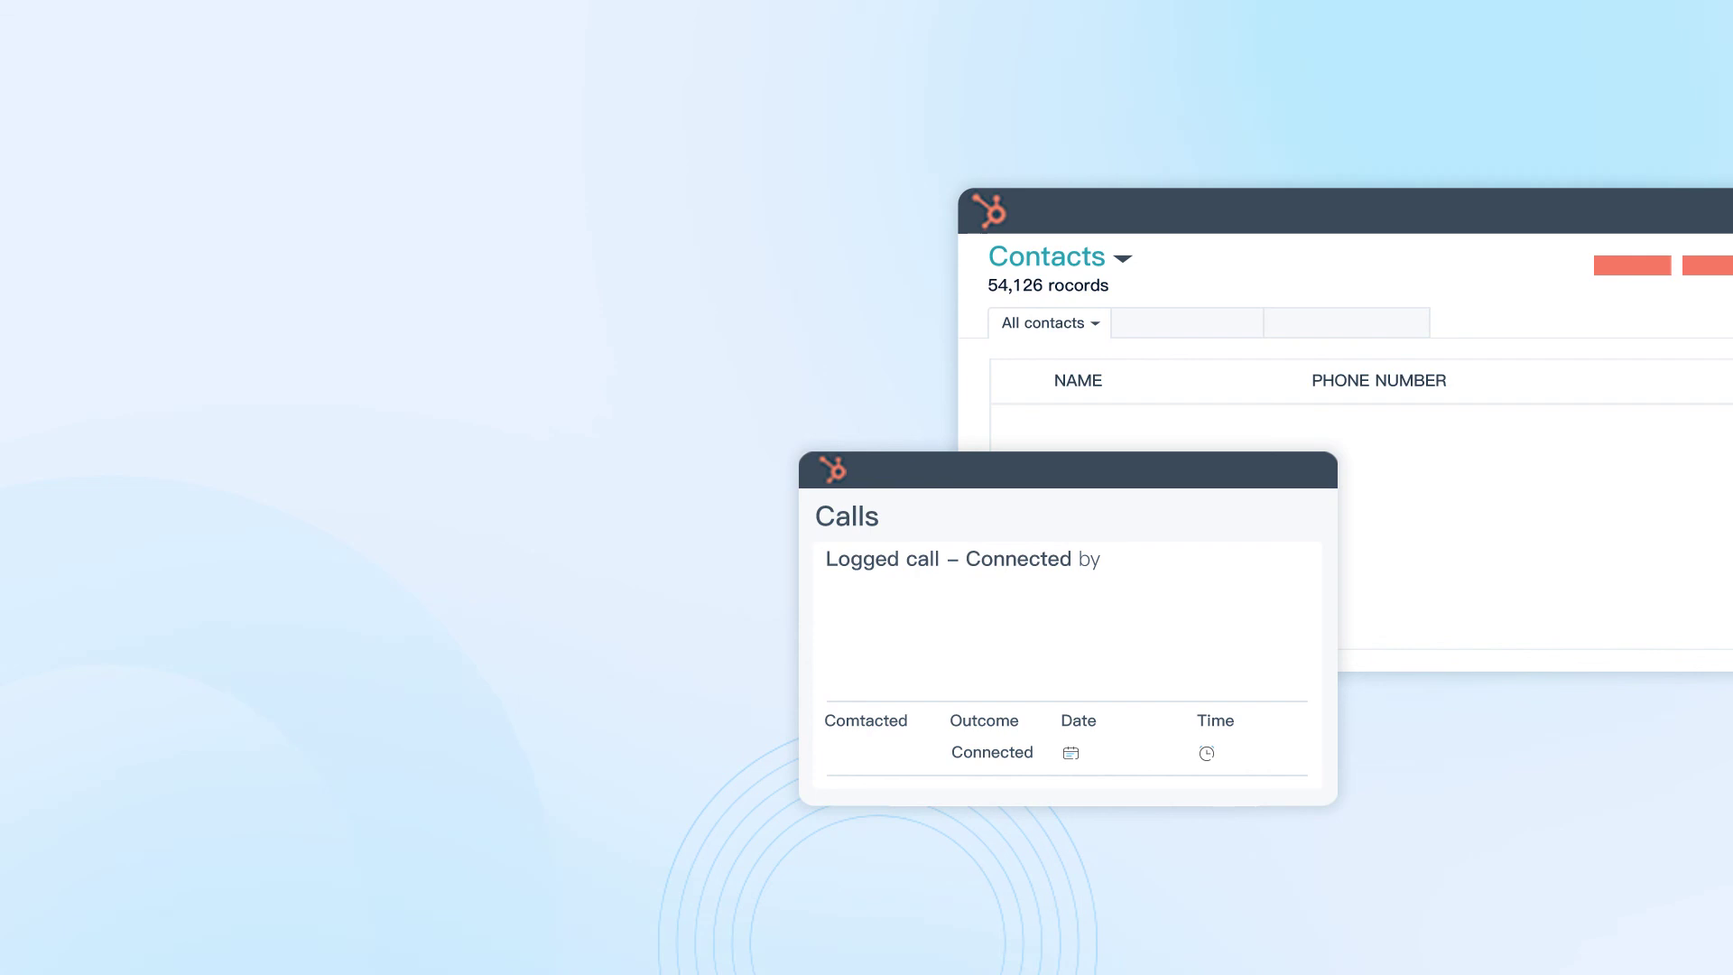